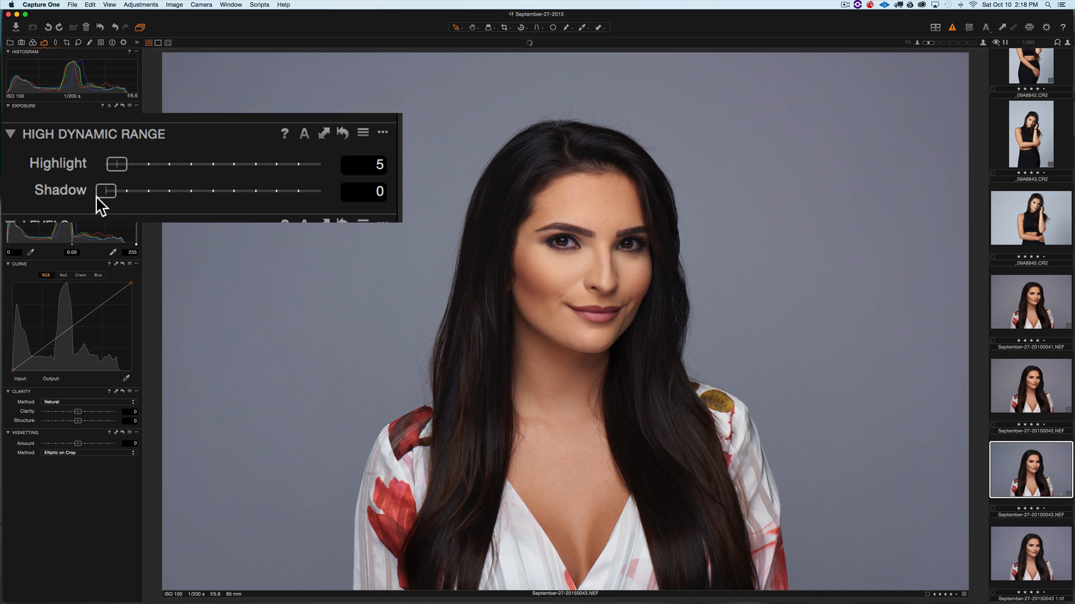
- Raise the High Dynamic Range Shadow slightly and open the image in Photoshop CC 2015 as a 16-bit ProPhoto TIFF variant
left_click_drag(103, 192, 120, 192)
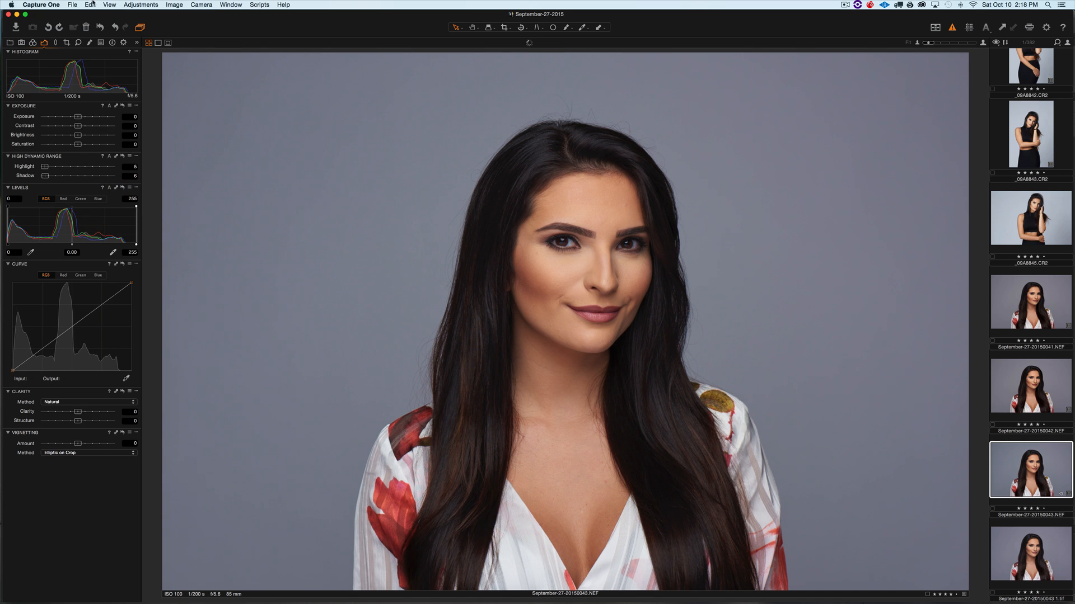
left_click(72, 4)
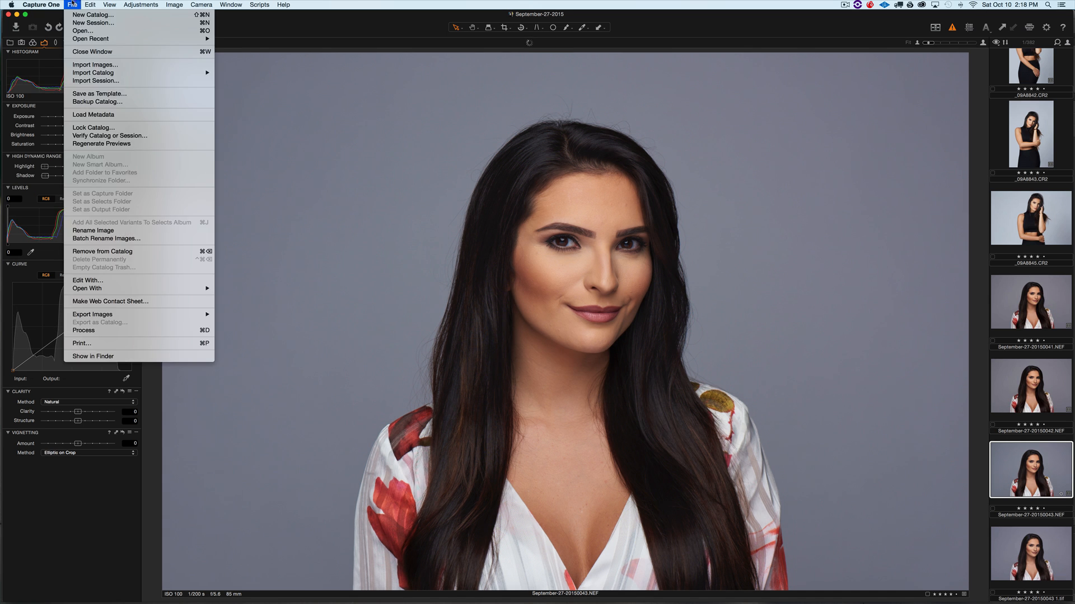
left_click(87, 280)
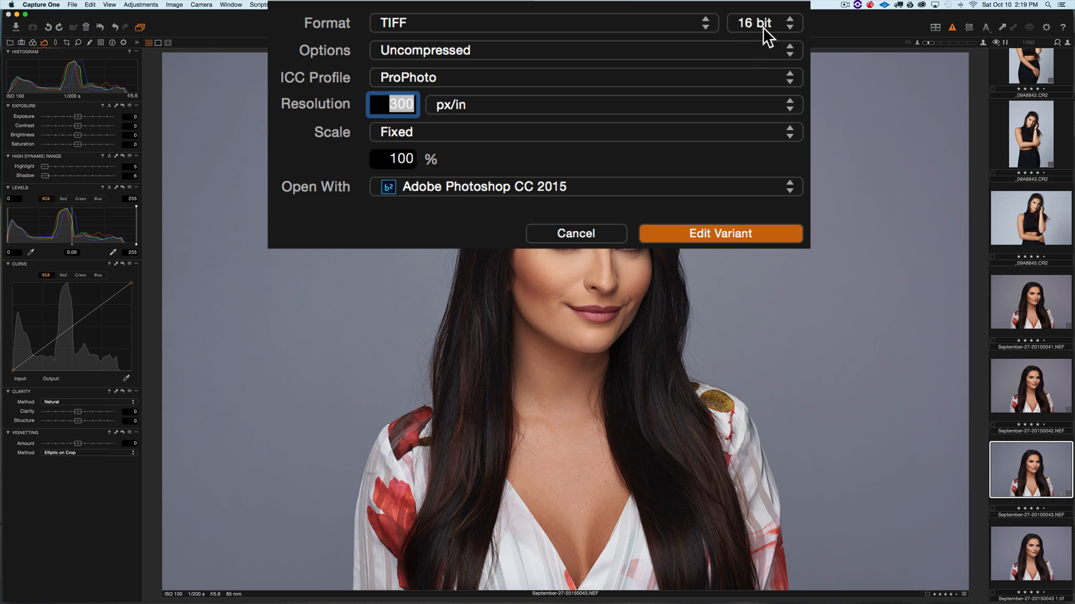
left_click(721, 232)
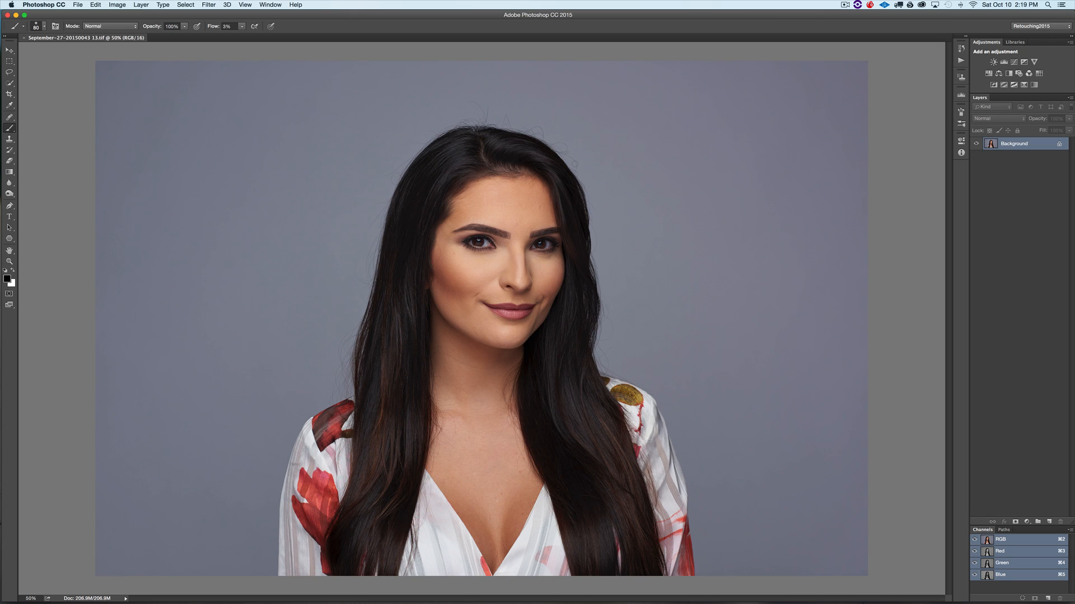
- Add a new layer with a red d61616 foreground colour and brush flow set to 100%
left_click(1049, 522)
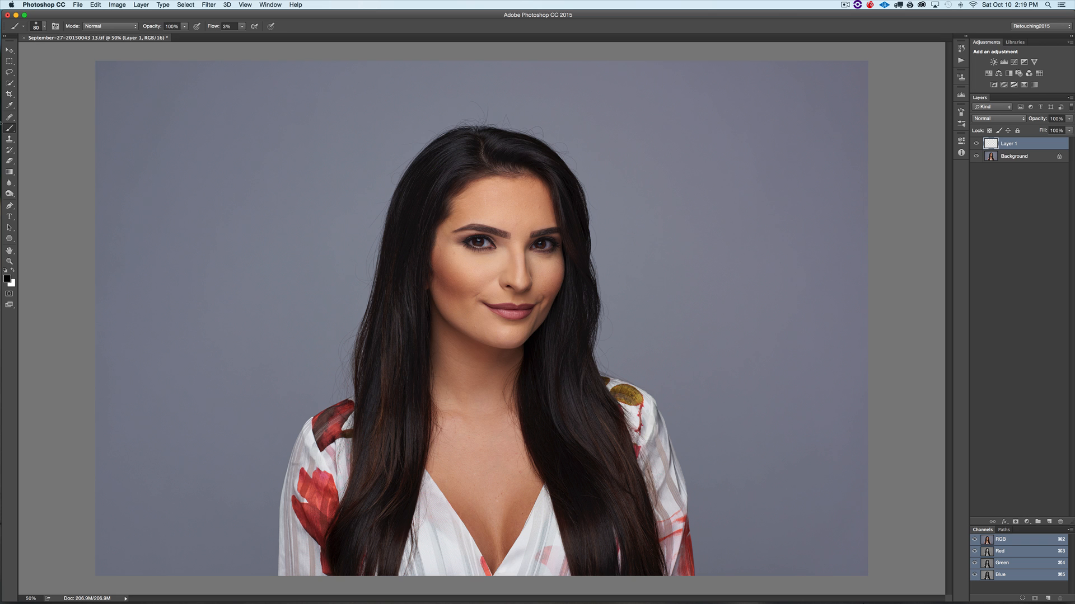
left_click(6, 279)
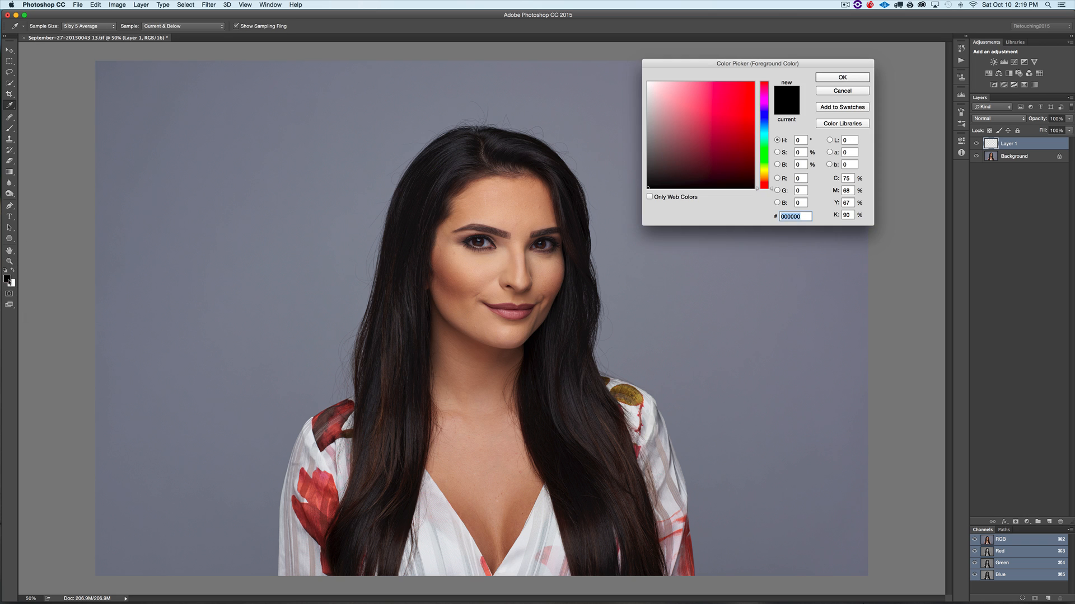
left_click(735, 96)
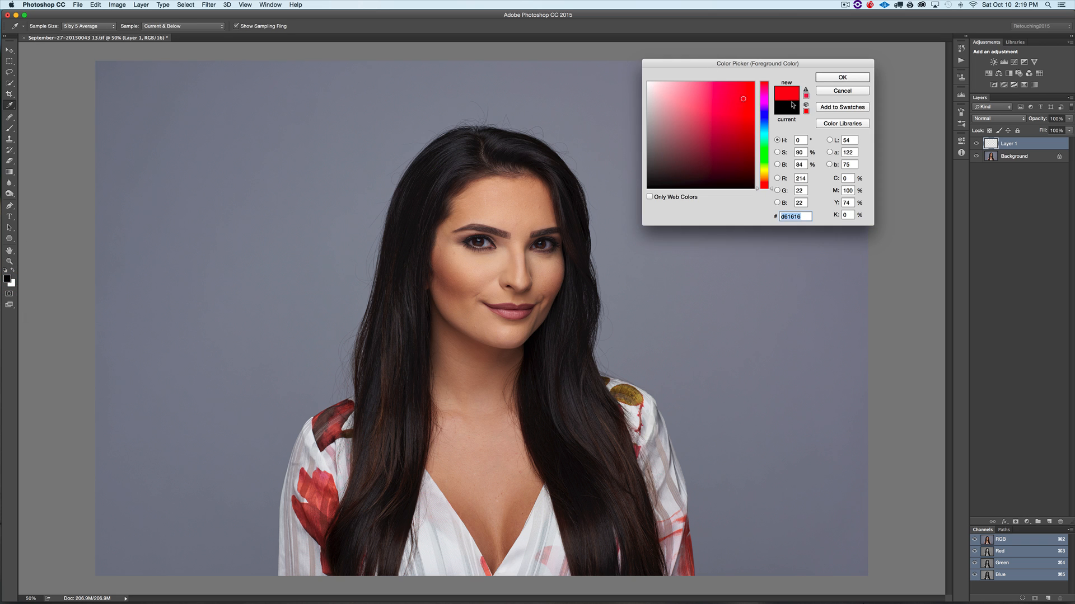
left_click(831, 78)
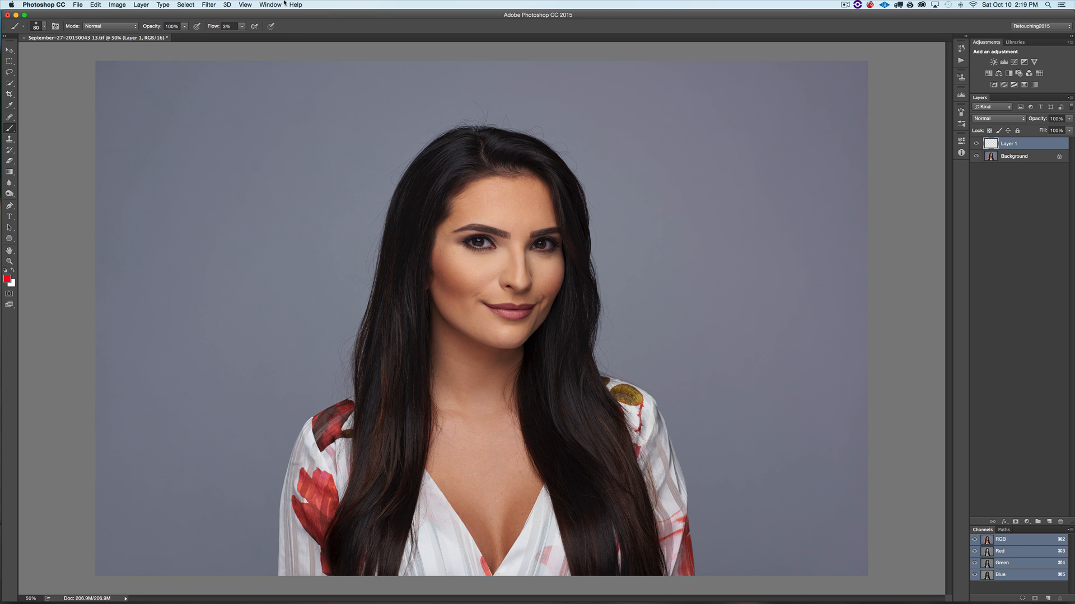
left_click(228, 26)
type("100")
key("Return")
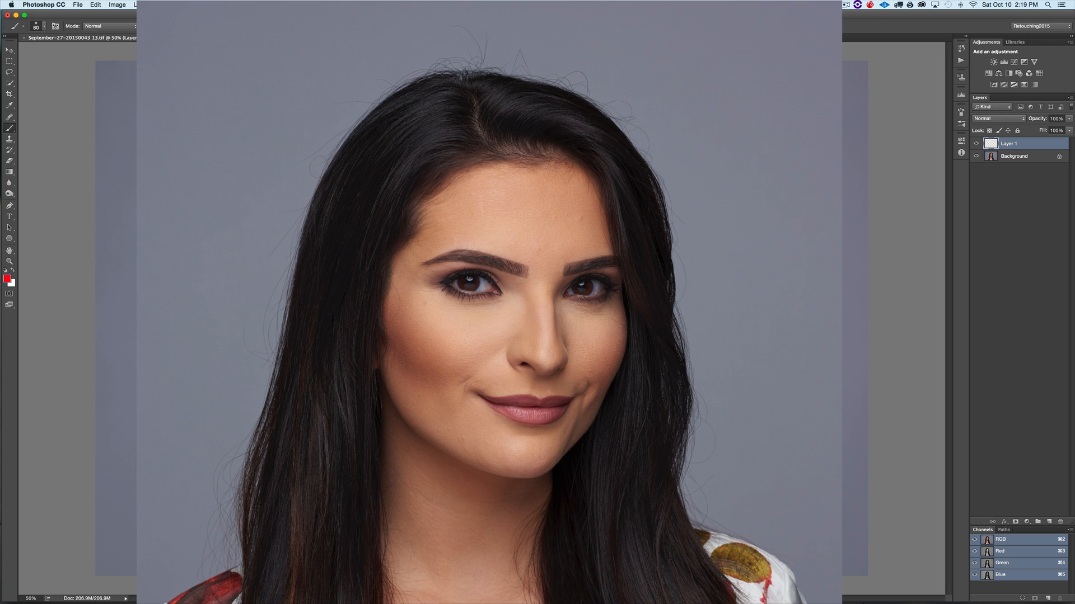
- Draw red arrows pointing at the hair and under-eye area, then delete the annotation layer
mouse_move(593, 1)
left_mouse_down()
mouse_move(578, 59)
mouse_move(615, 23)
left_mouse_up()
left_click_drag(260, 56, 270, 74)
mouse_move(303, 114)
left_mouse_down()
mouse_move(324, 140)
mouse_move(260, 150)
left_mouse_up()
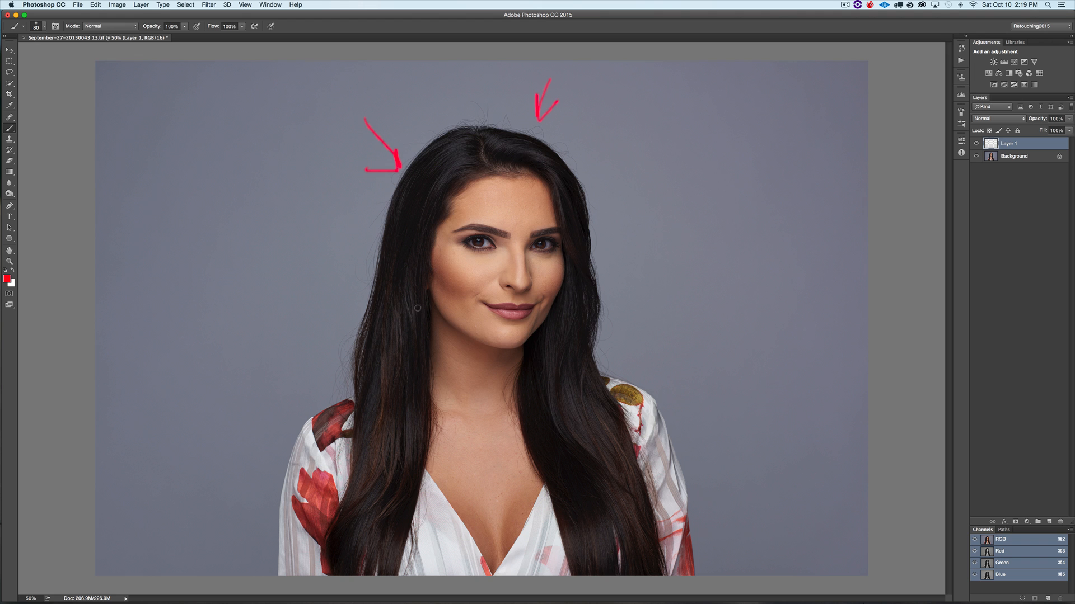
left_click_drag(364, 277, 439, 253)
key("Delete")
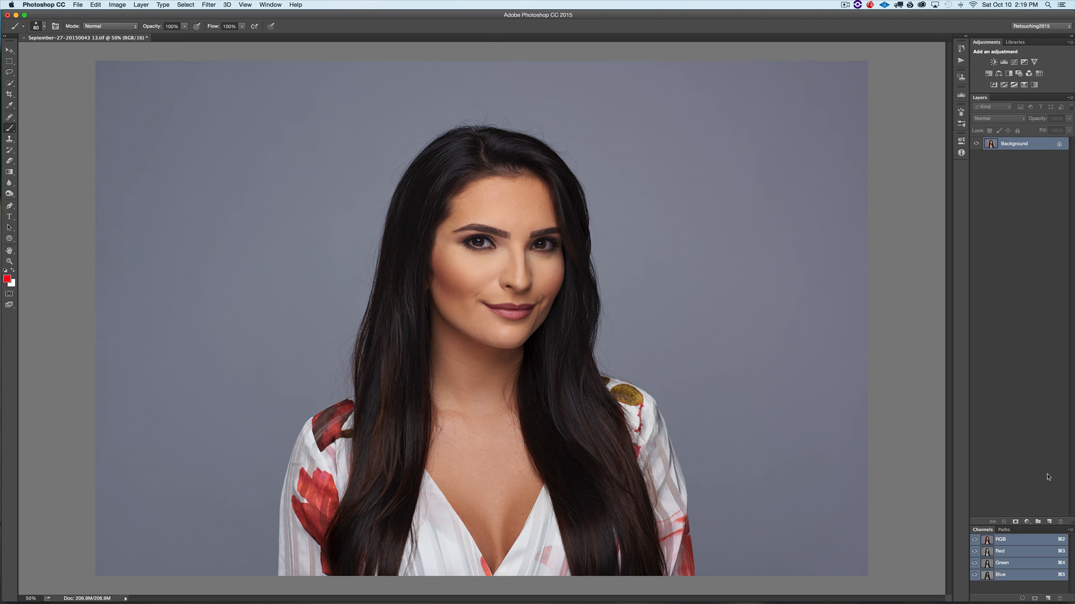
- Add a new empty layer above the background and switch to the Healing Brush Tool
left_click(1048, 522)
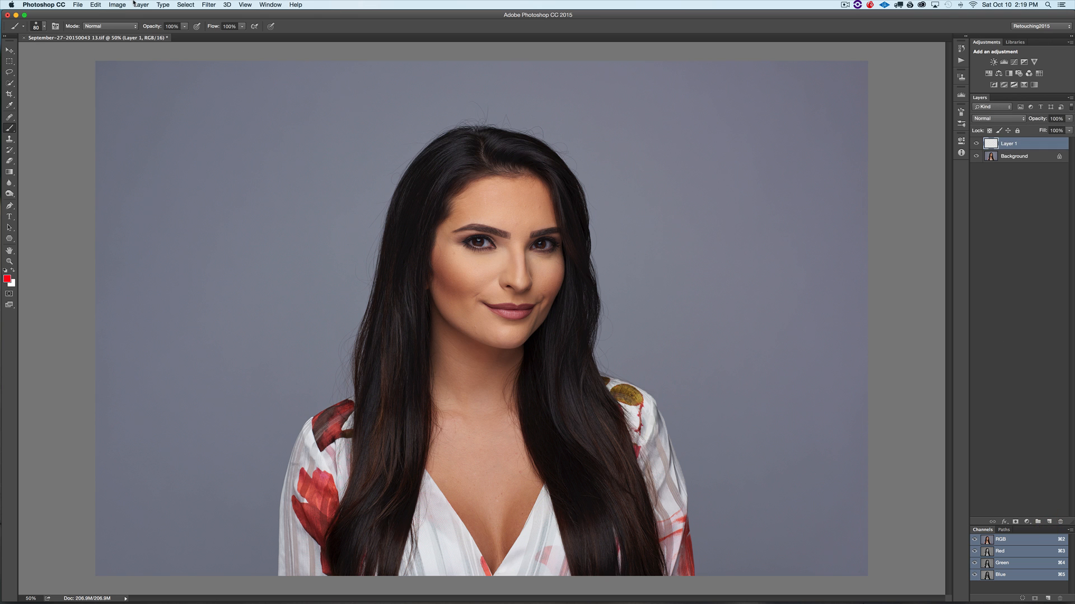
key("super+equal")
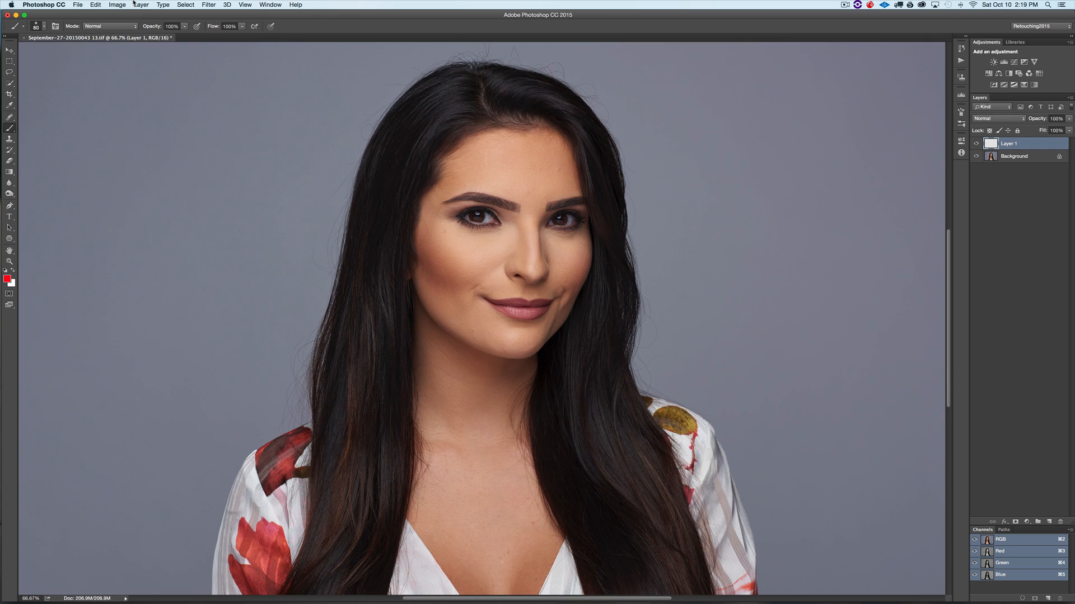
key("super+equal")
left_click_drag(551, 175, 561, 349)
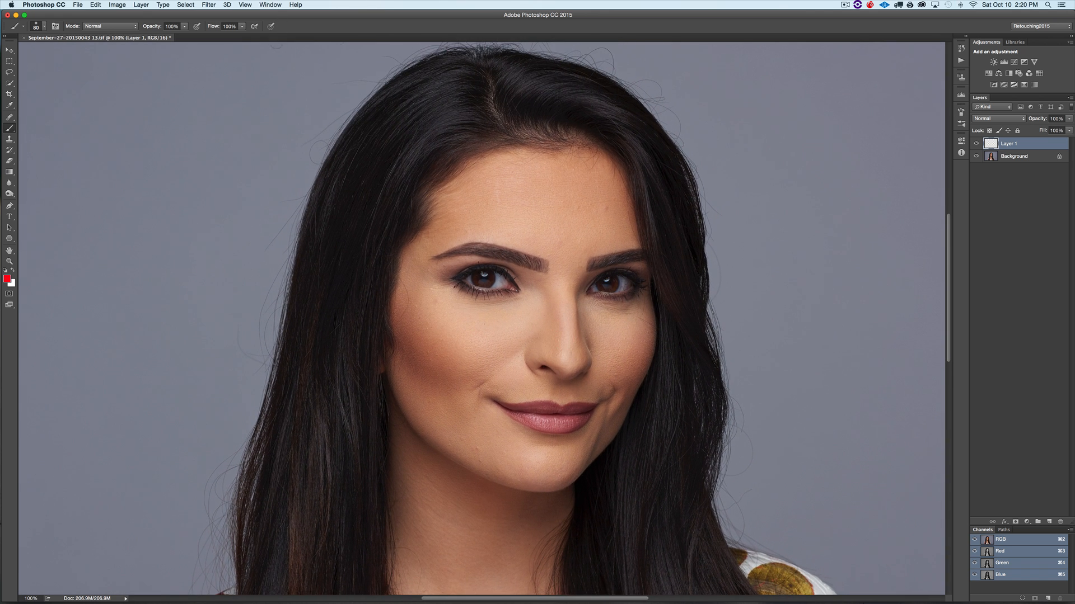
mouse_move(32, 81)
left_mouse_down()
mouse_move(48, 72)
mouse_move(122, 90)
left_mouse_up()
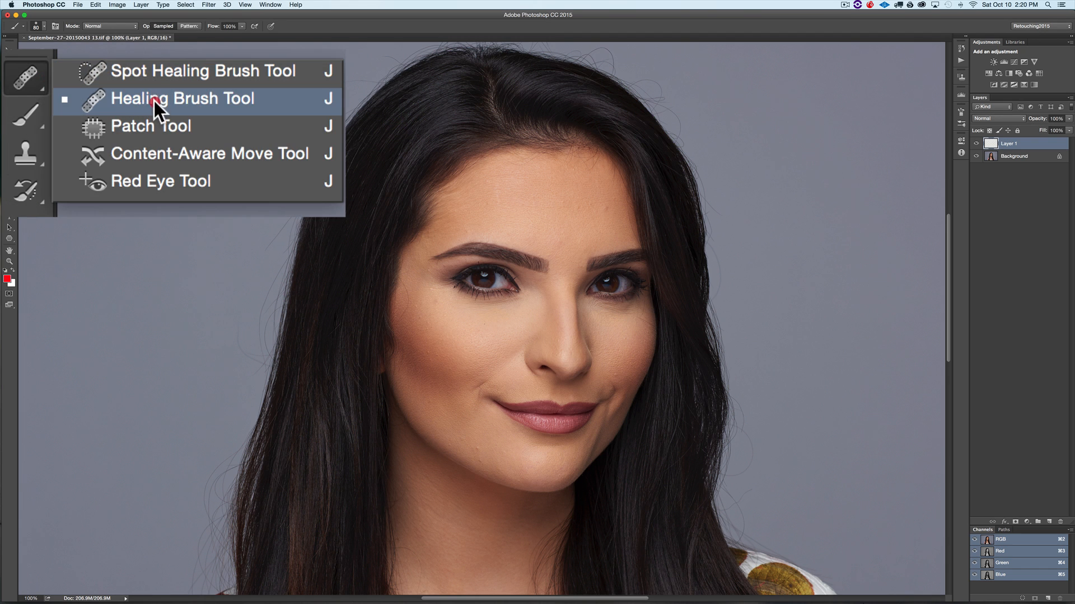
left_click_drag(169, 99, 178, 99)
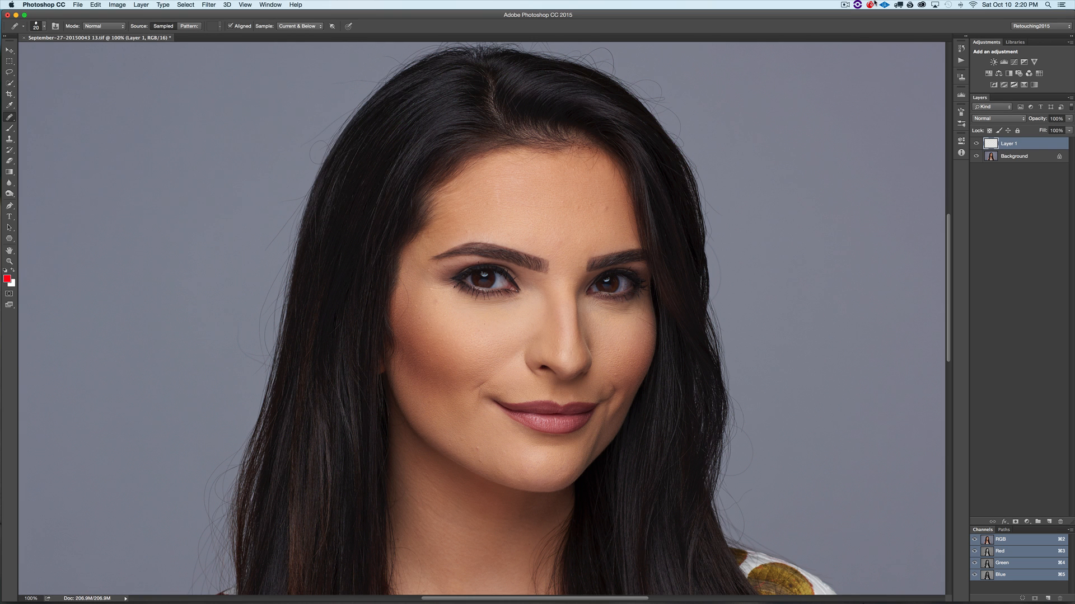
- Heal the small blemishes on the cheek beside the left eye on the new layer
key("super+plus")
key("super+plus")
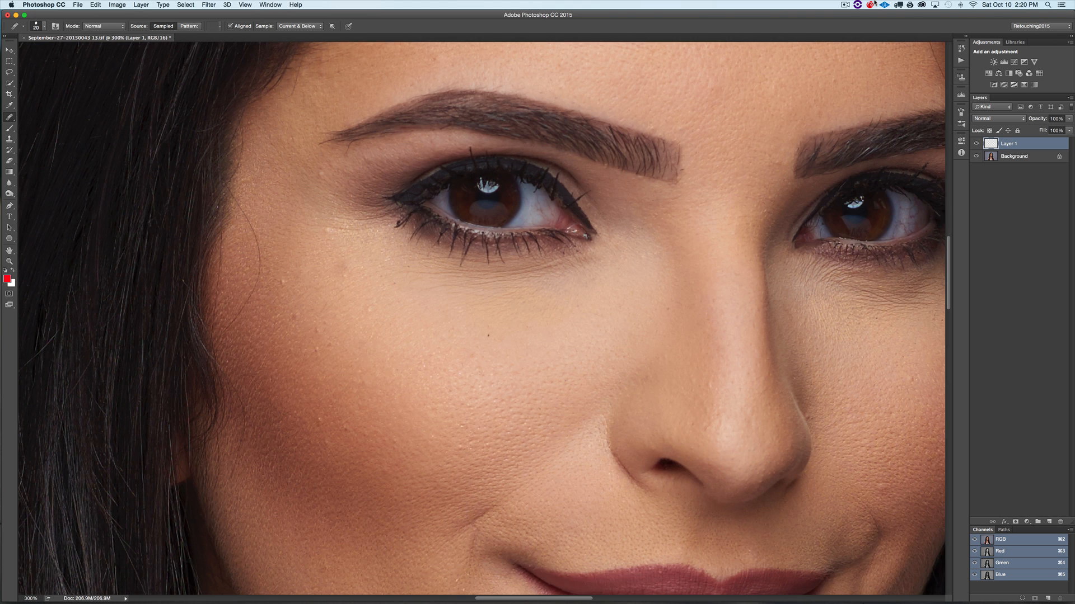
scroll(643, 389, "left", 5)
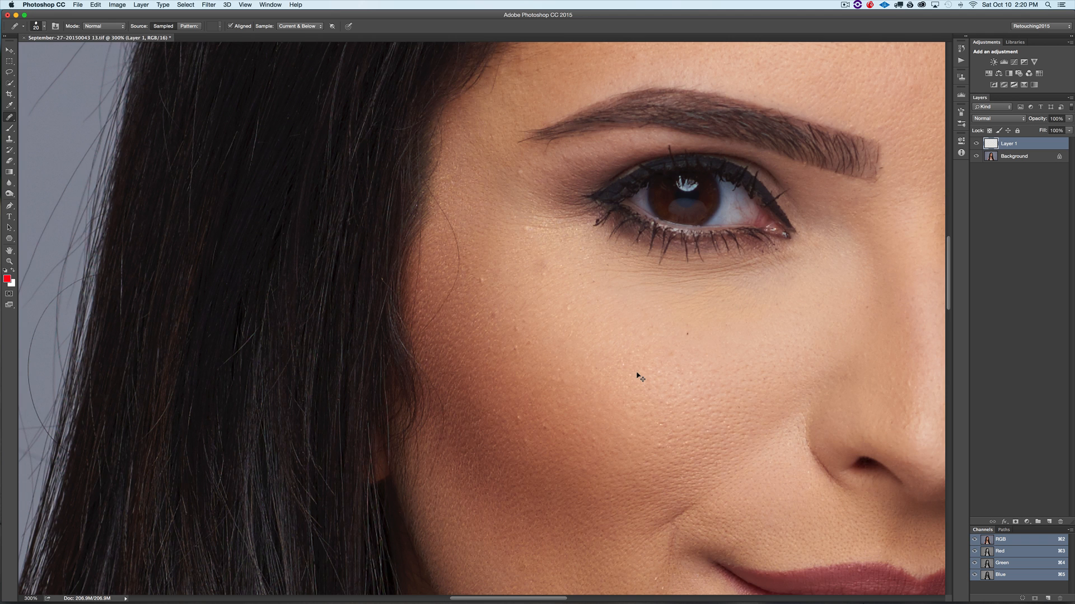
key("super+plus")
key("super+plus")
key("super+plus")
left_click_drag(489, 203, 549, 307)
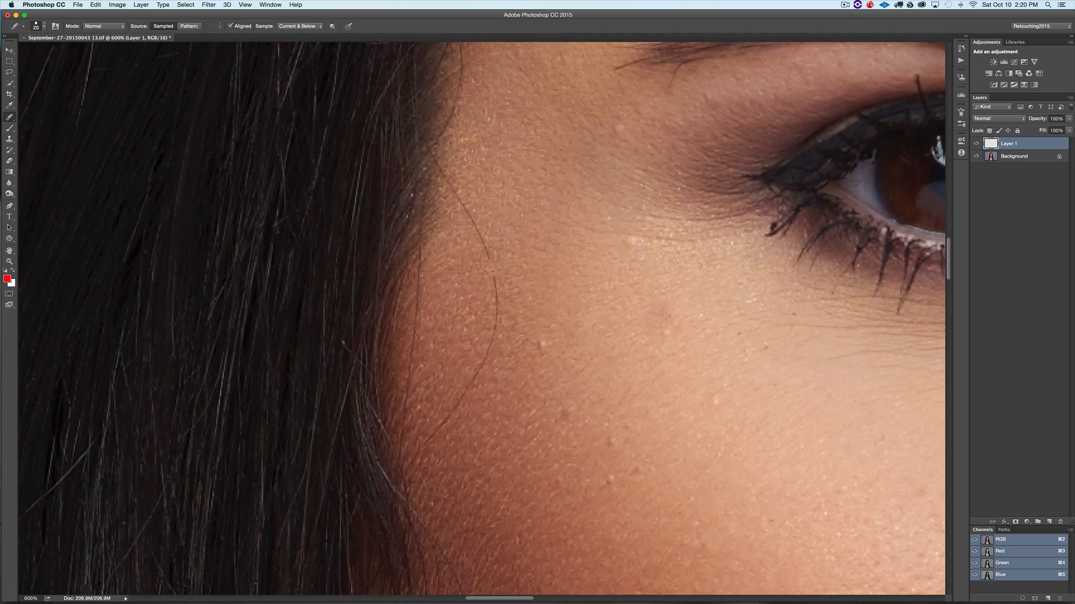
left_click(484, 246)
left_click(495, 285)
left_click(492, 343)
left_click(480, 380)
- Create a Soft Light layer named db filled with Soft-Light-neutral 50% gray
scroll(518, 320, "down", 3)
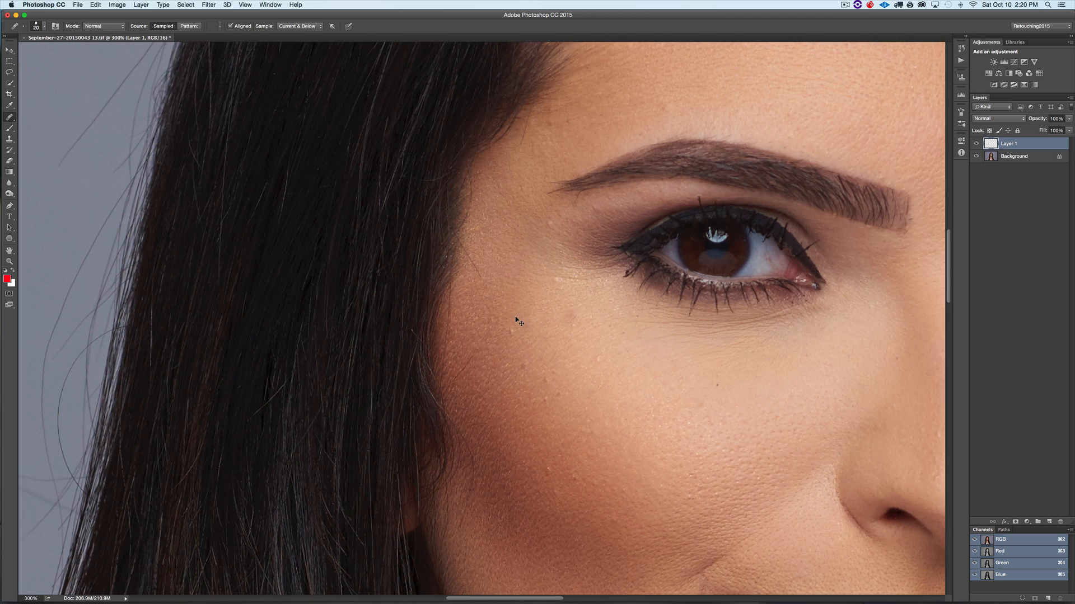
scroll(519, 322, "down", 5)
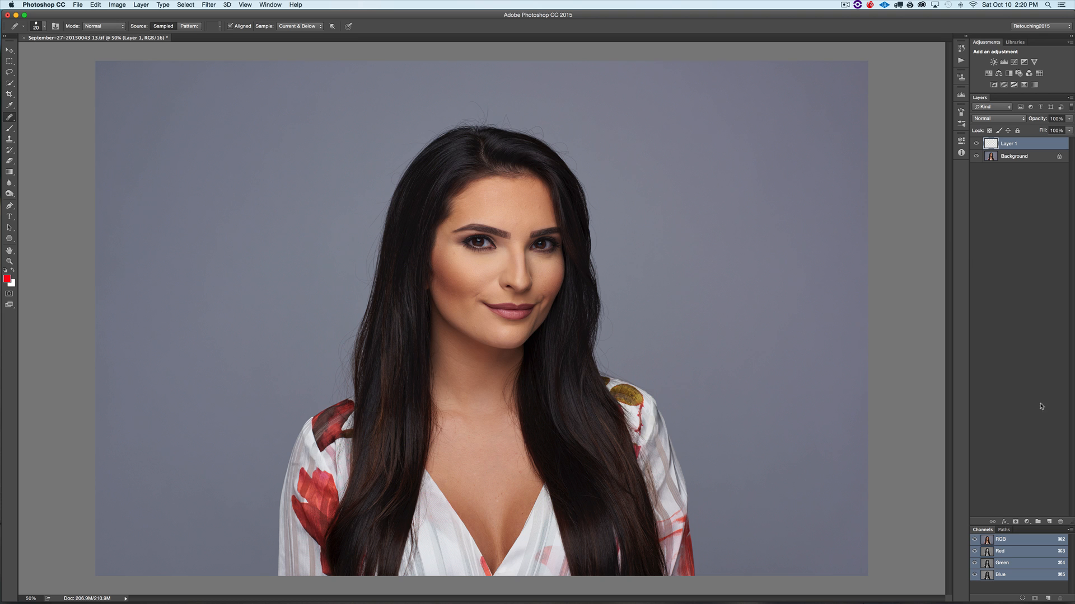
left_click(1049, 521, "alt")
type("db")
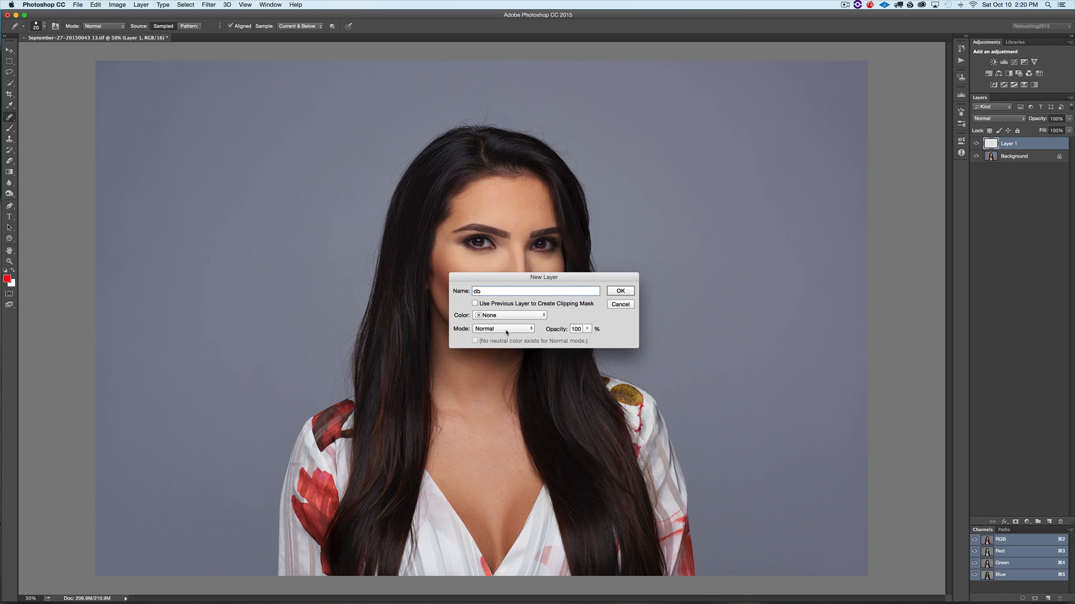
left_click(395, 376)
left_click(477, 358)
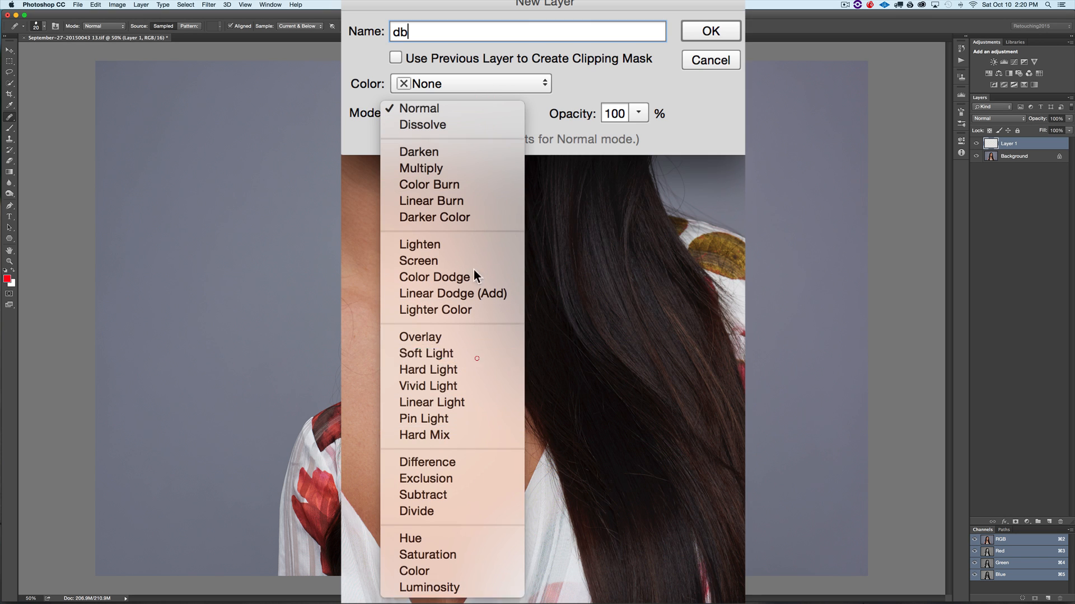
left_click(396, 138)
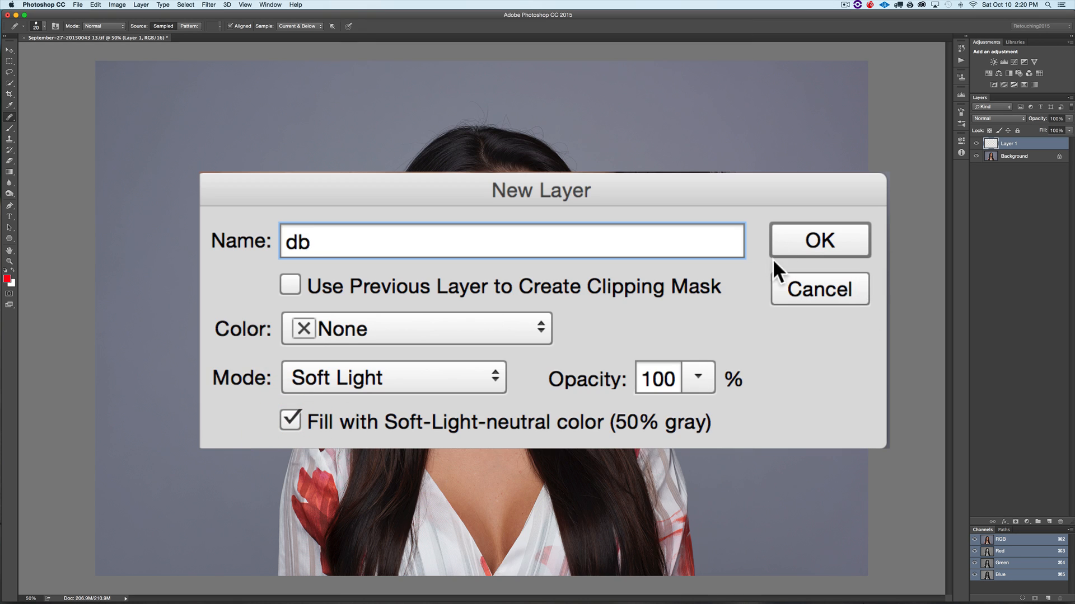
left_click(617, 291)
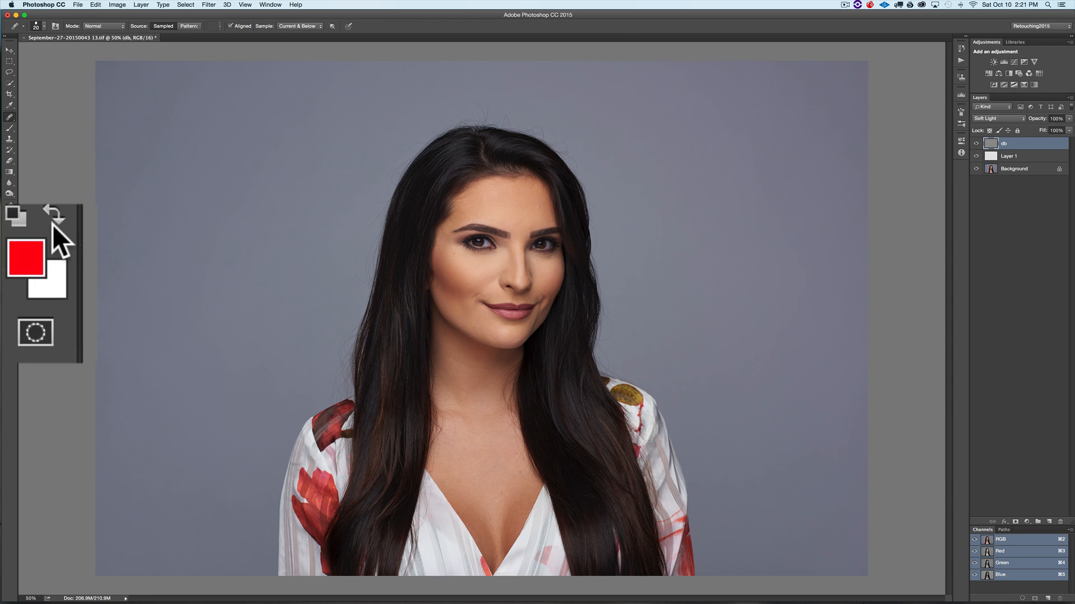
- Select the Brush tool with a white foreground colour and set its flow to 3%
key("d")
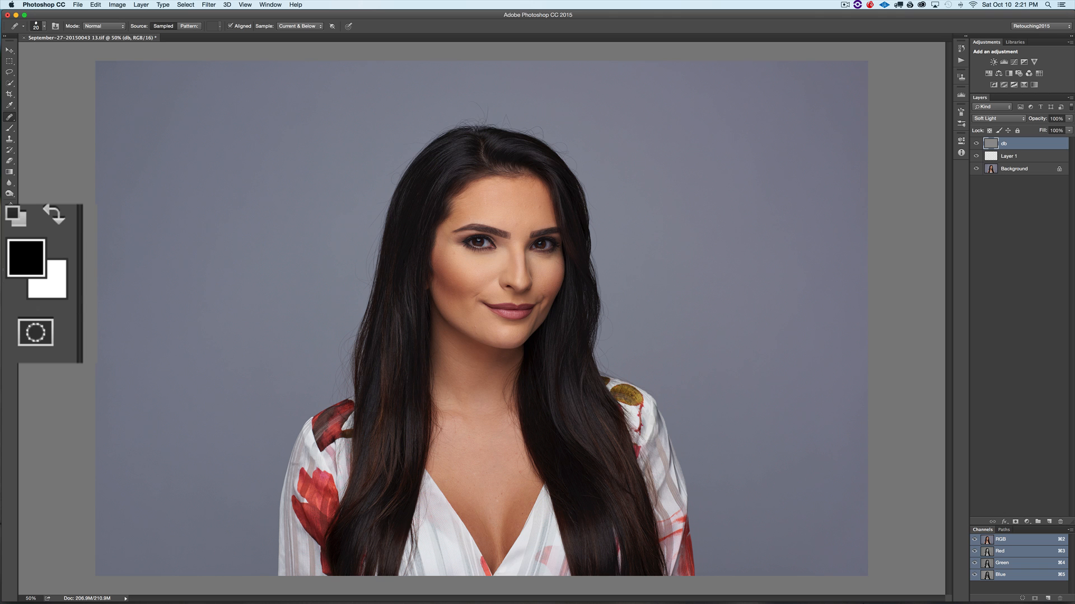
key("x")
key("x")
key("x")
key("x")
key("x")
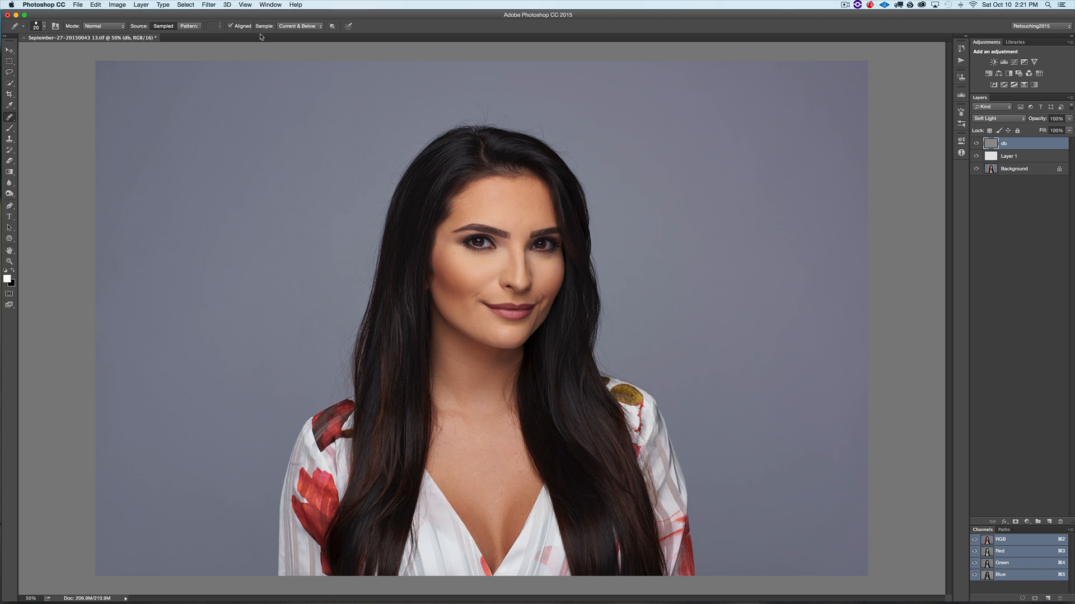
key("b")
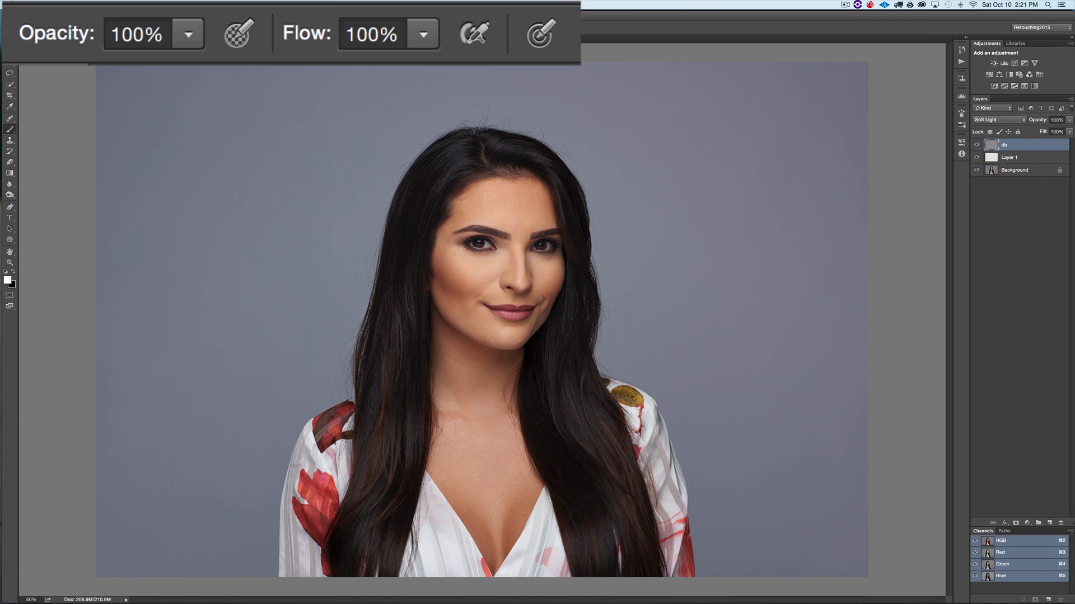
left_click(389, 33)
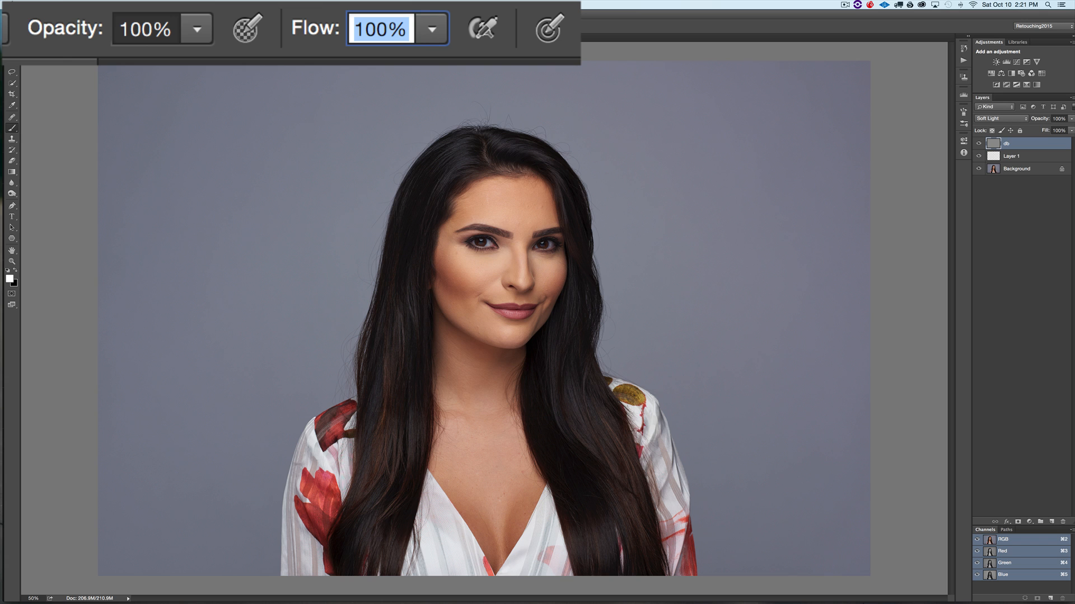
type("3")
key("Return")
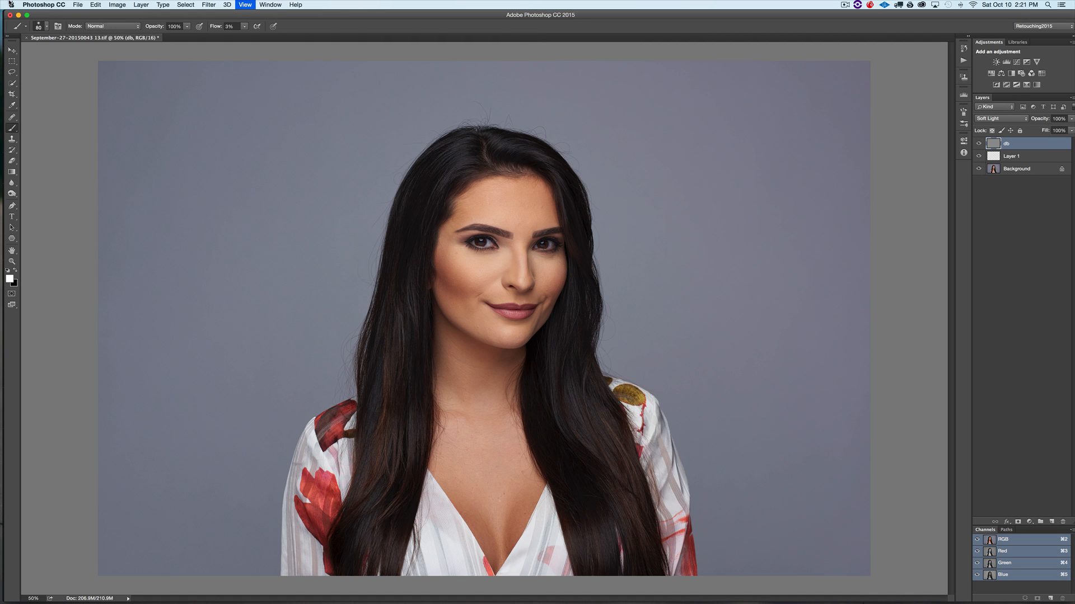
- Add a Black & White adjustment layer above the db layer with default settings
key("super+plus")
key("super+plus")
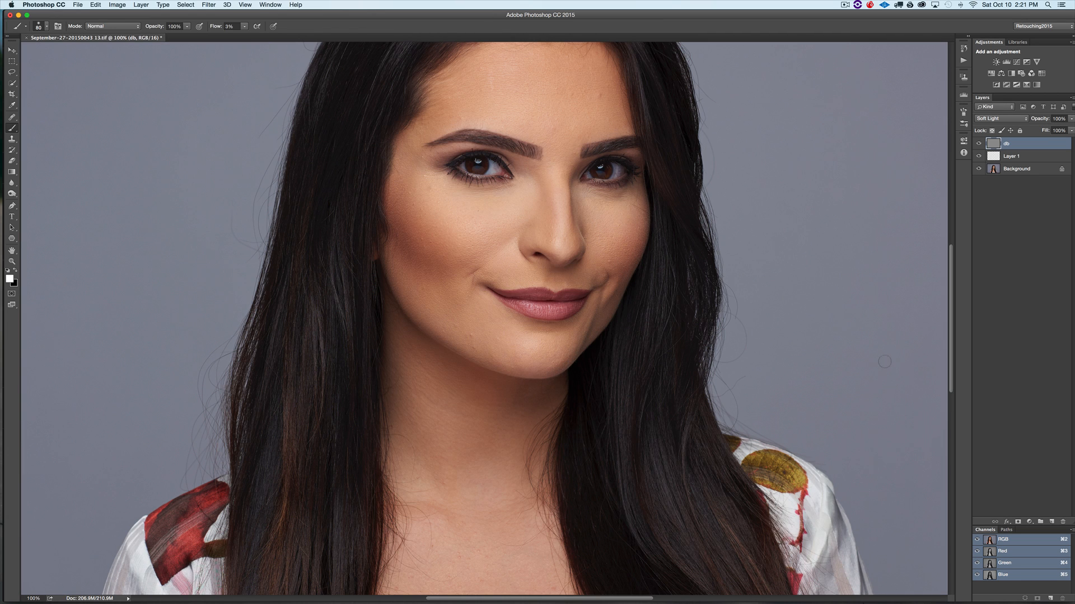
left_click(1029, 521)
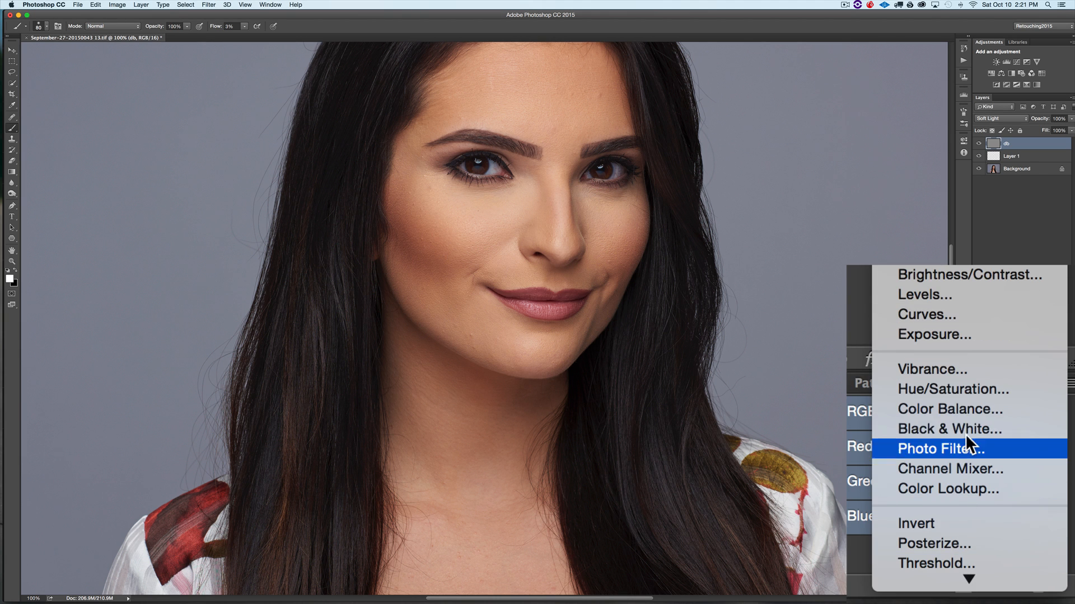
left_click(964, 424)
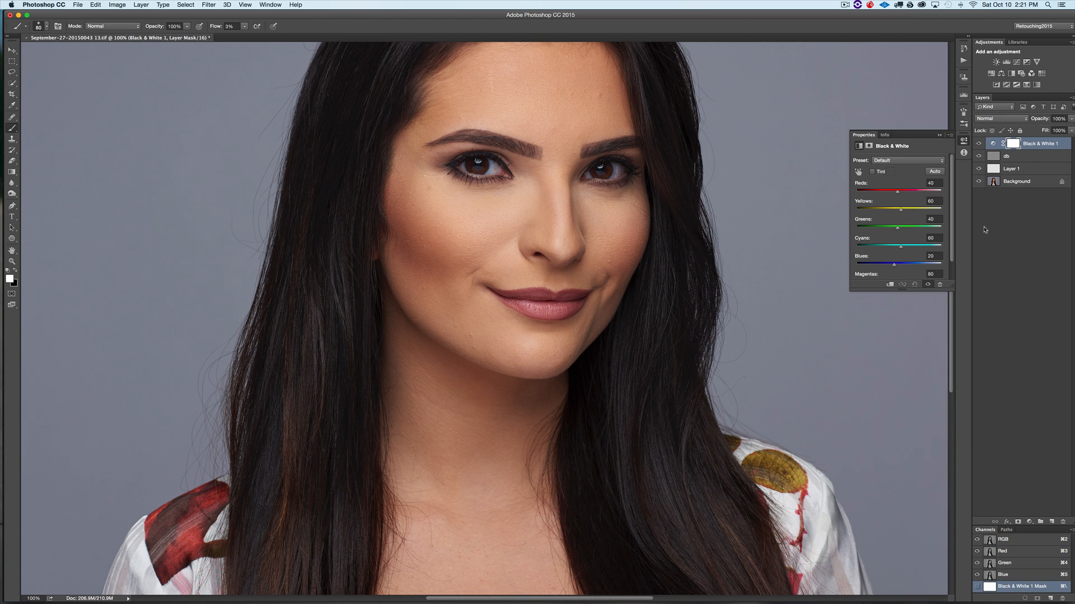
left_click(938, 136)
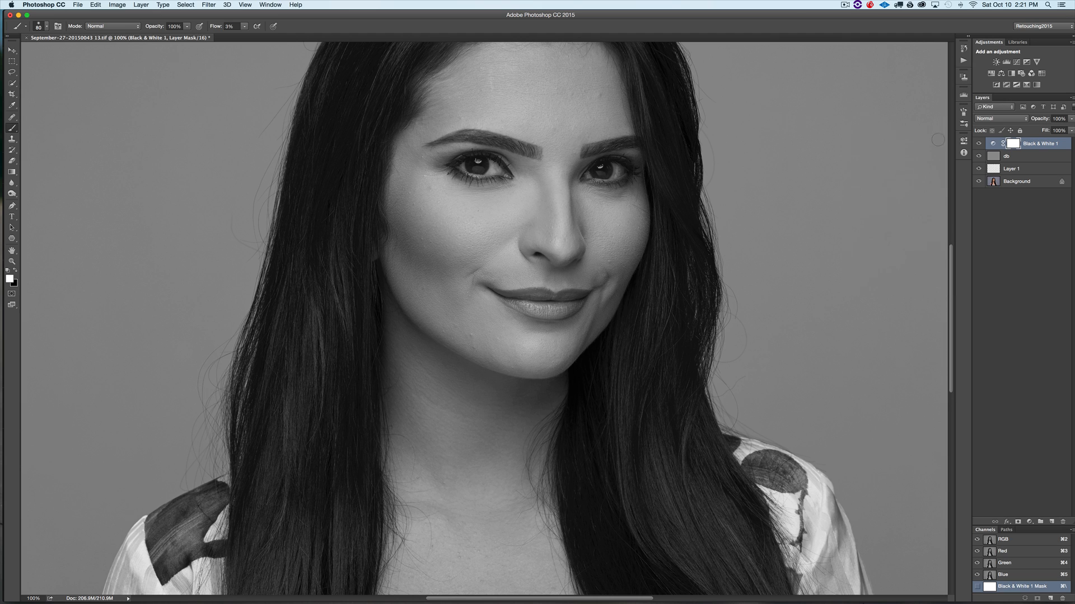
- Dodge and burn the small blemish near the lower lip on the db layer with a smaller brush, alternating white and black paint
key("super+equal")
key("super+equal")
key("super+equal")
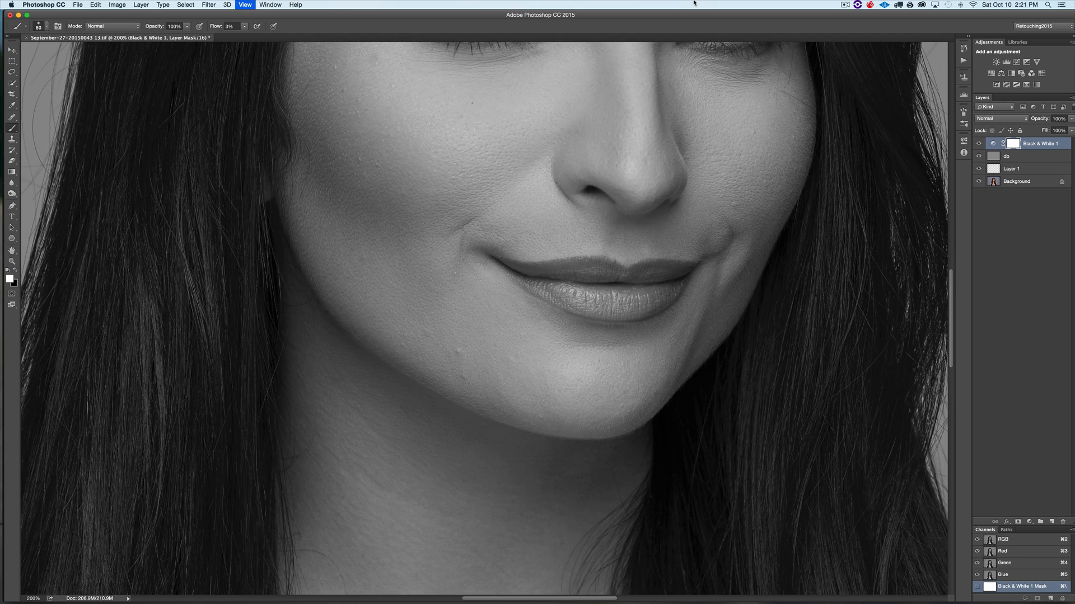
key("super+equal")
key("super+equal")
key("super+equal")
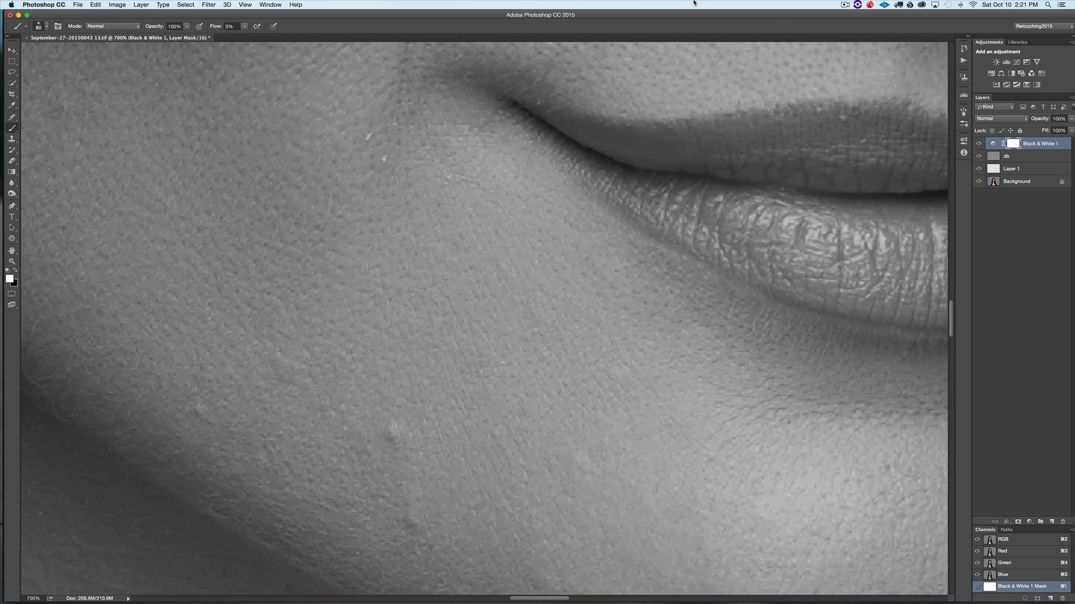
scroll(448, 328, "down", 10)
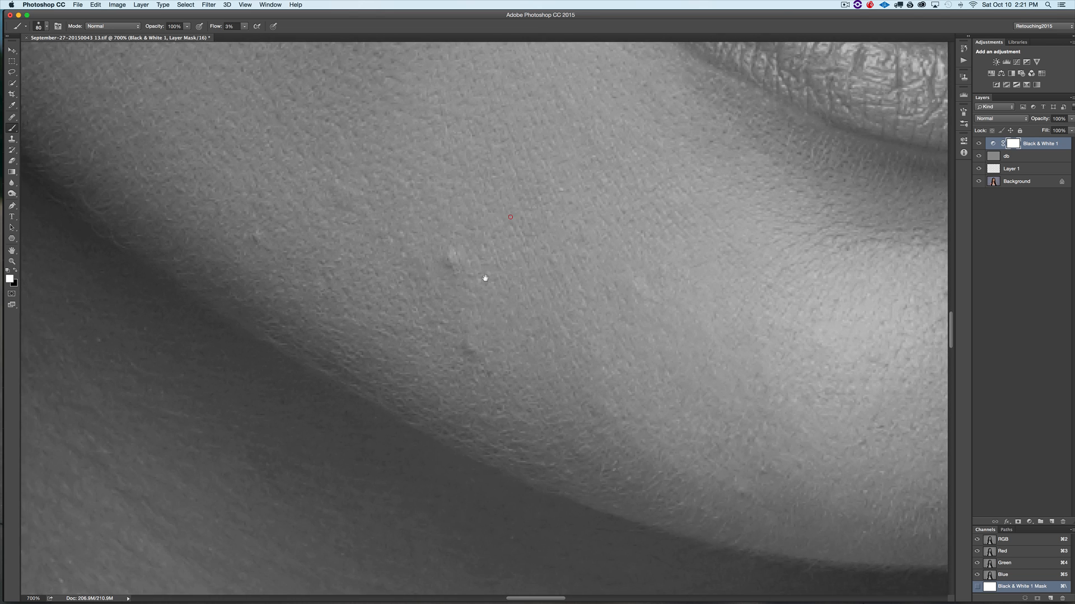
left_click_drag(528, 284, 573, 296)
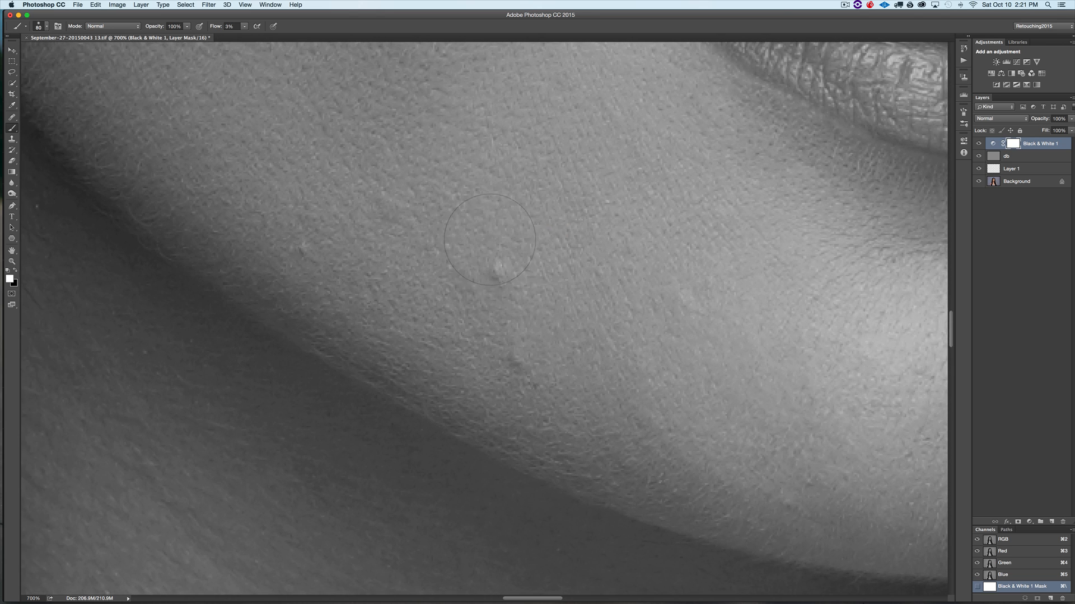
key("bracketleft")
key("bracketleft")
key("bracketleft")
key("bracketleft")
key("bracketleft")
key("bracketleft")
key("bracketleft")
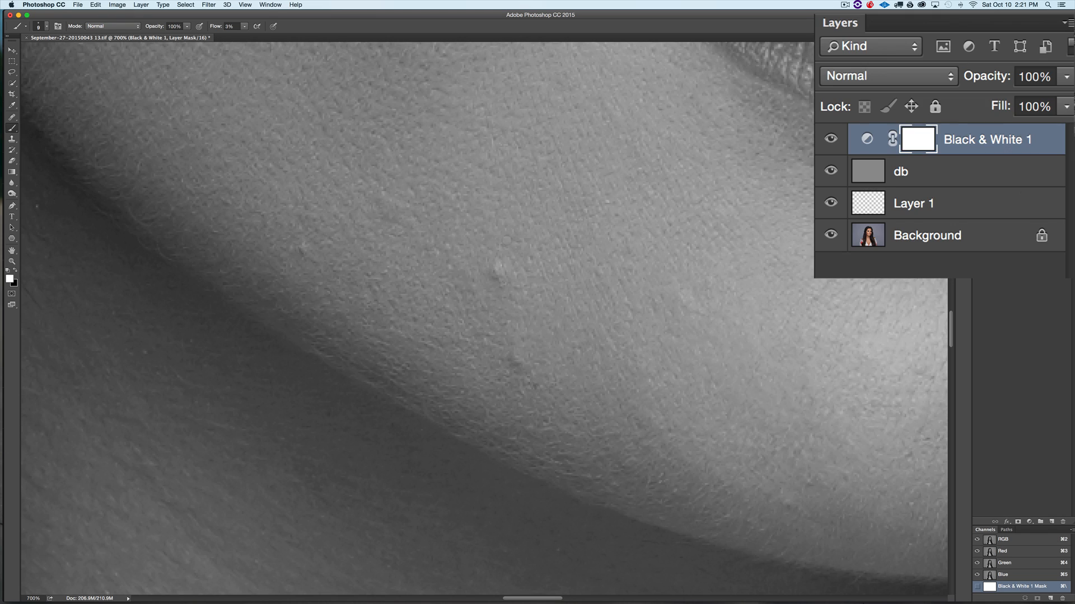
left_click(952, 169)
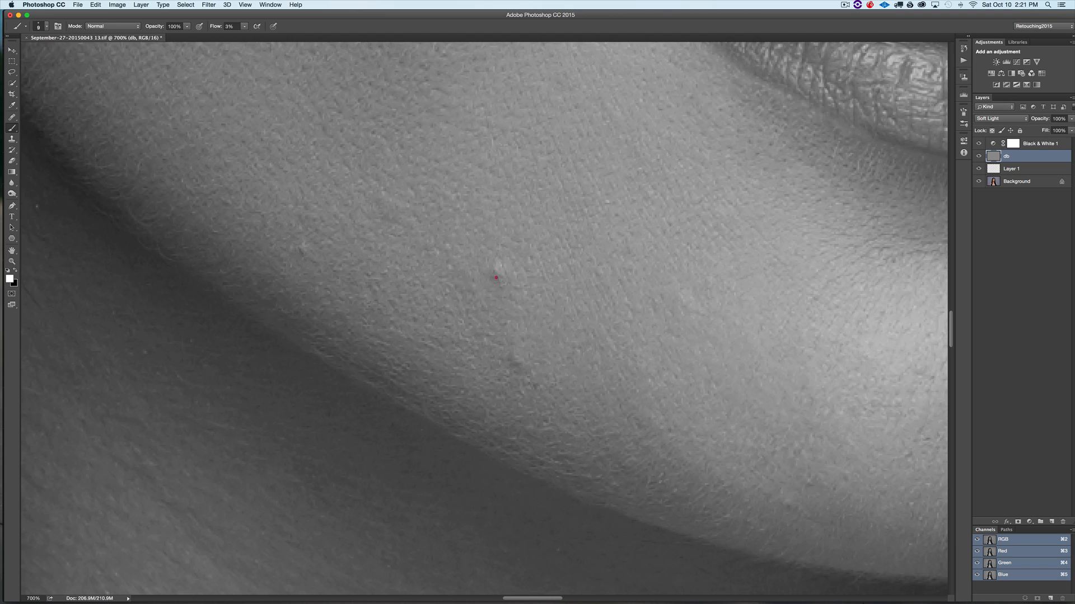
left_click_drag(496, 280, 493, 280)
left_click(507, 276)
key("x")
left_click(496, 271)
key("x")
left_click(495, 260)
- Hide the Black & White helper layer and toggle the db layer on and off to compare the dodge and burn
left_click(978, 143)
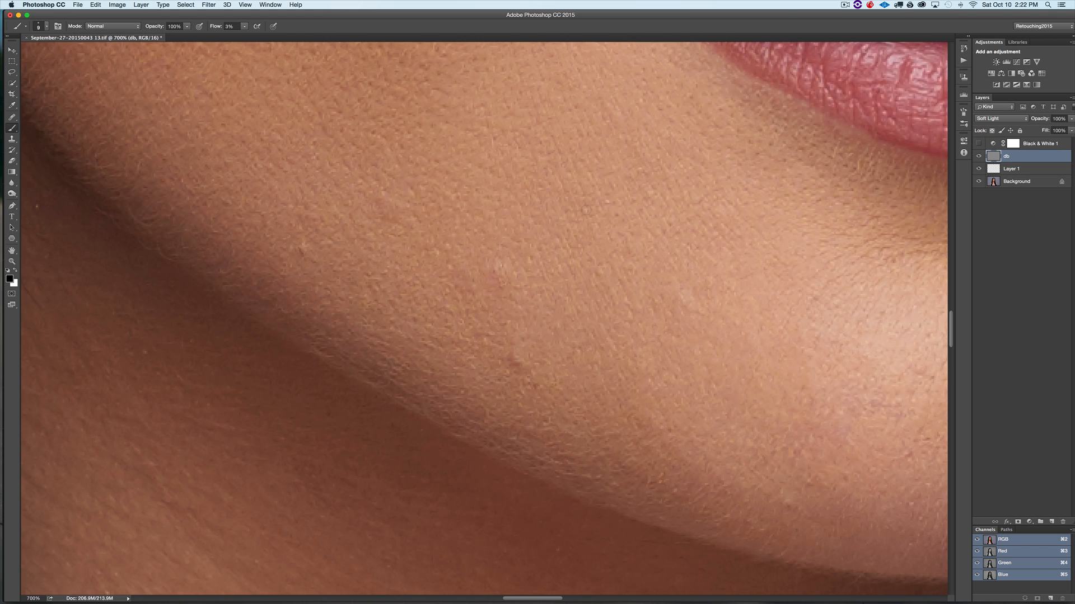
left_click(978, 156)
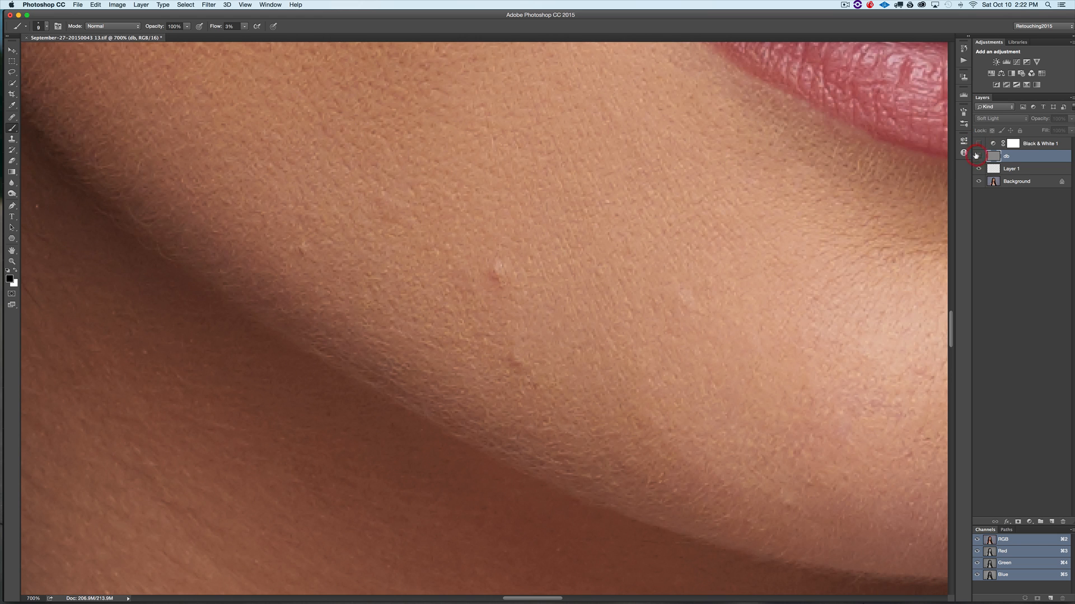
left_click(978, 157)
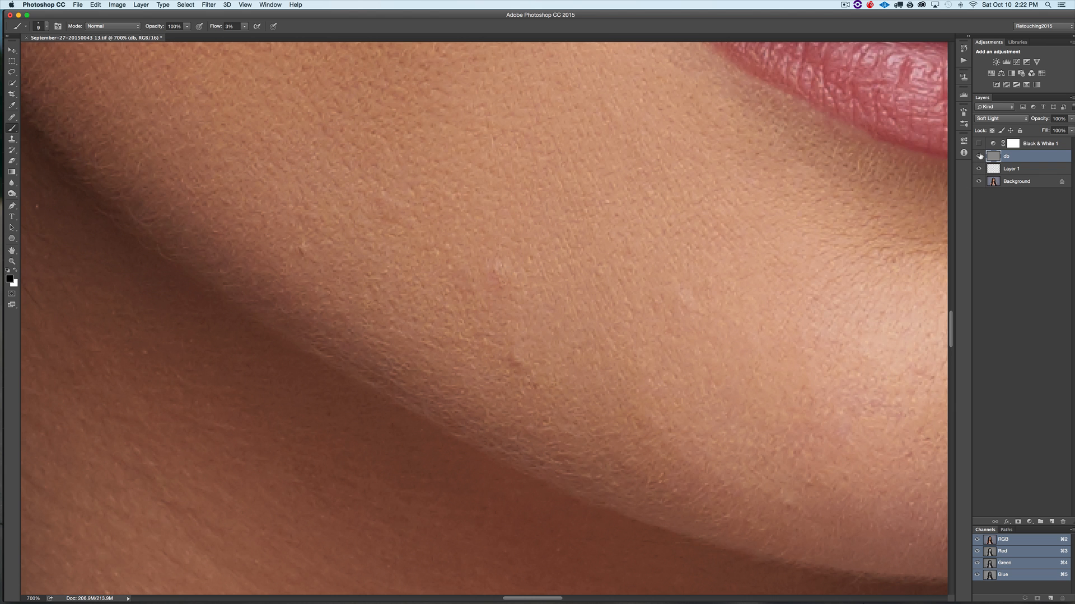
left_click(978, 156)
left_click(978, 155)
- Add a Curves adjustment layer that darkens the image by pulling the curve's midpoint slightly down
key("super+minus")
key("super+minus")
key("super+minus")
key("super+minus")
key("super+minus")
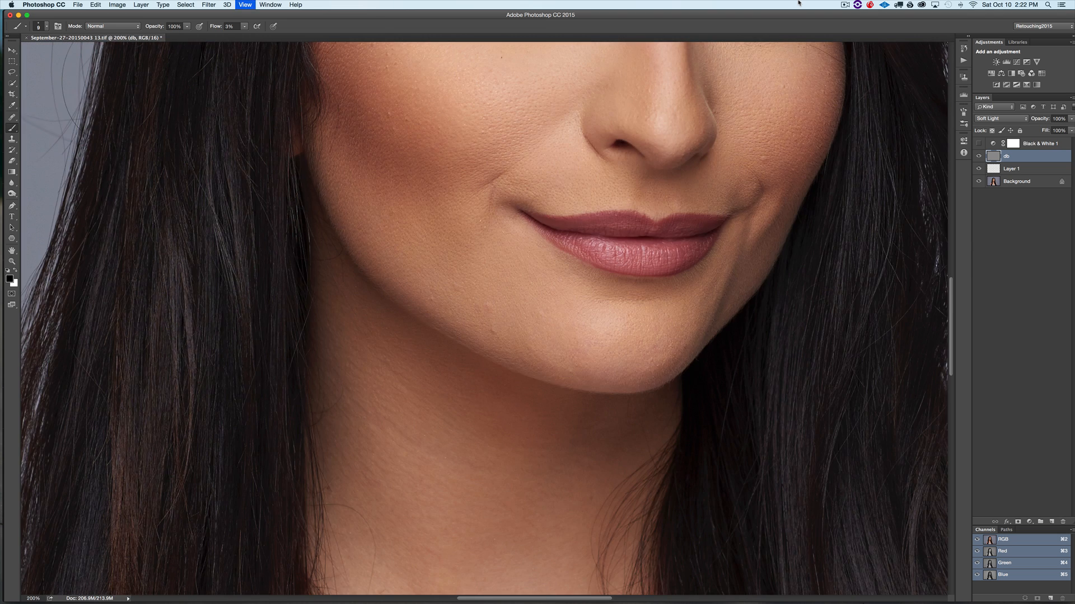
key("super+minus")
key("super+minus")
key("super+minus")
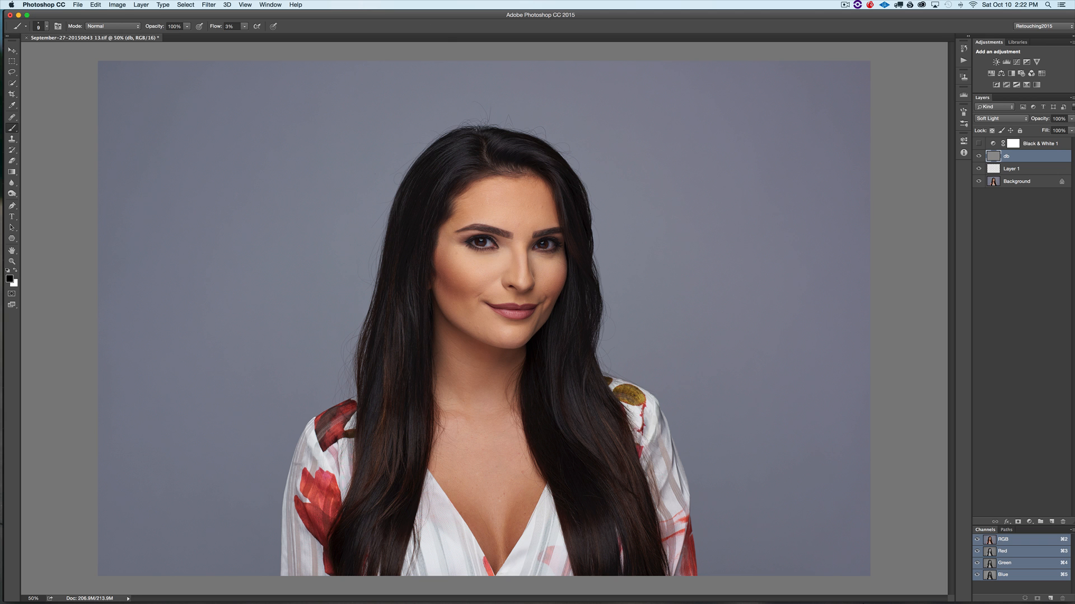
key("super+plus")
key("super+plus")
key("super+plus")
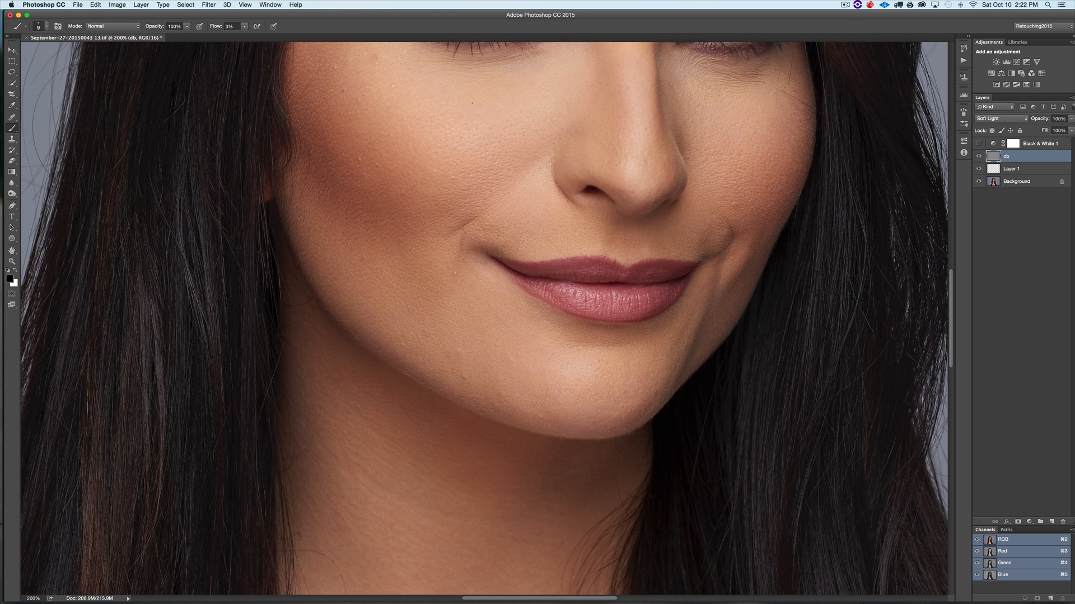
left_click_drag(616, 165, 579, 358)
left_click(1029, 522)
left_click(1029, 521)
left_click(1029, 523)
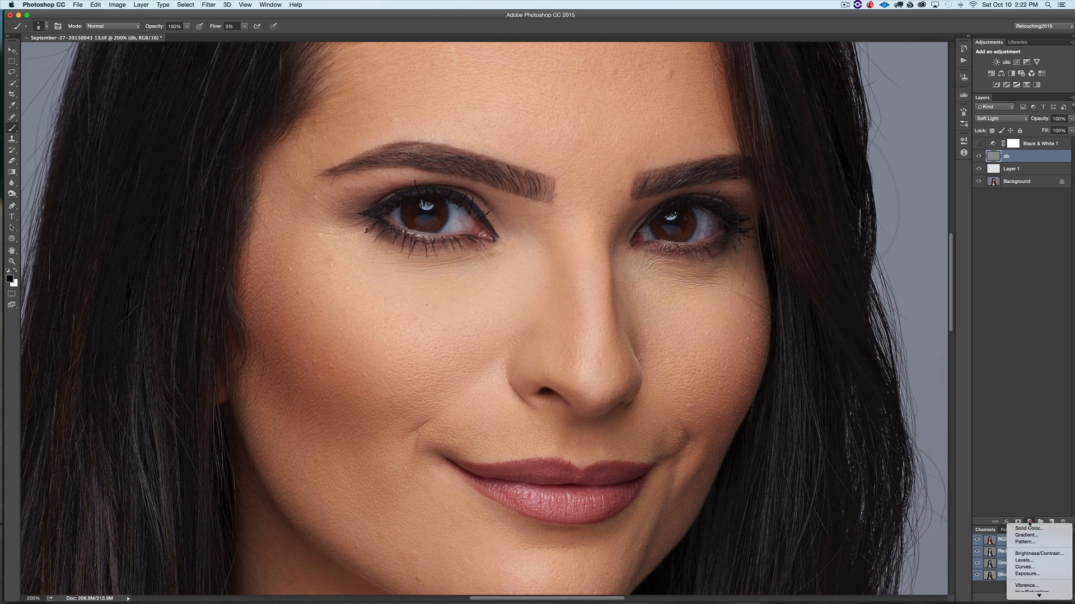
left_click(1031, 567)
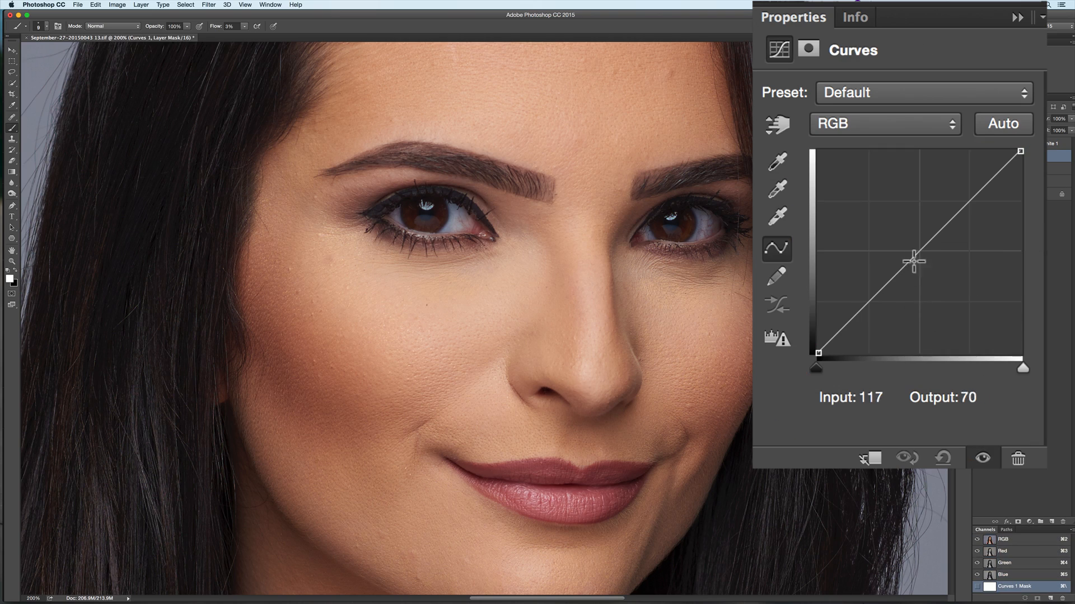
mouse_move(905, 217)
left_mouse_down()
mouse_move(902, 234)
mouse_move(929, 266)
mouse_move(909, 224)
left_mouse_up()
left_click(1017, 18)
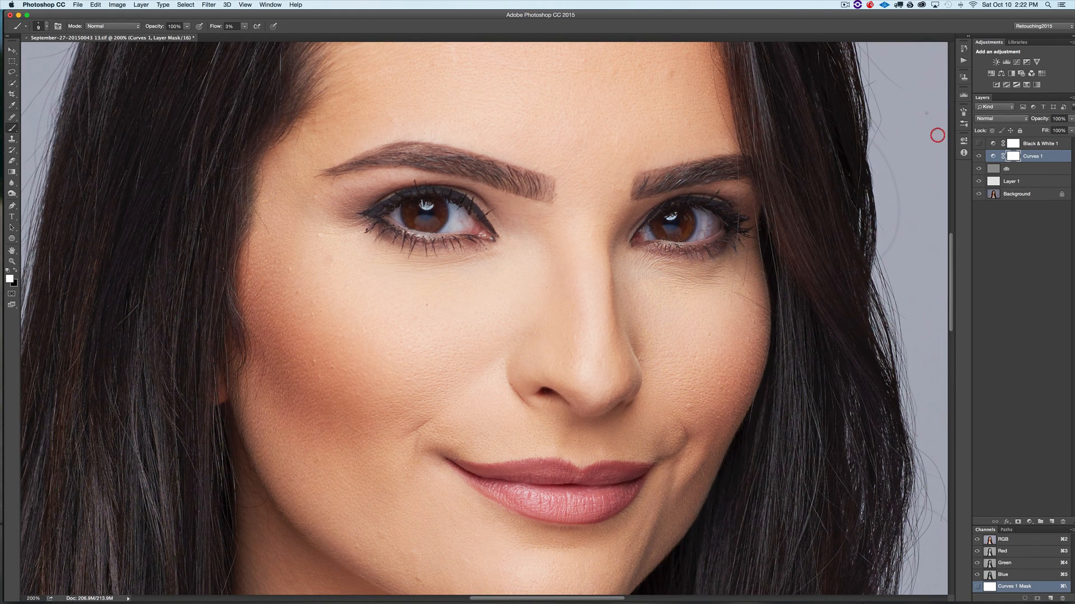
- Invert the Curves 1 mask and paint it in along the lower edges of both irises, then inspect the mask alone
key("super+i")
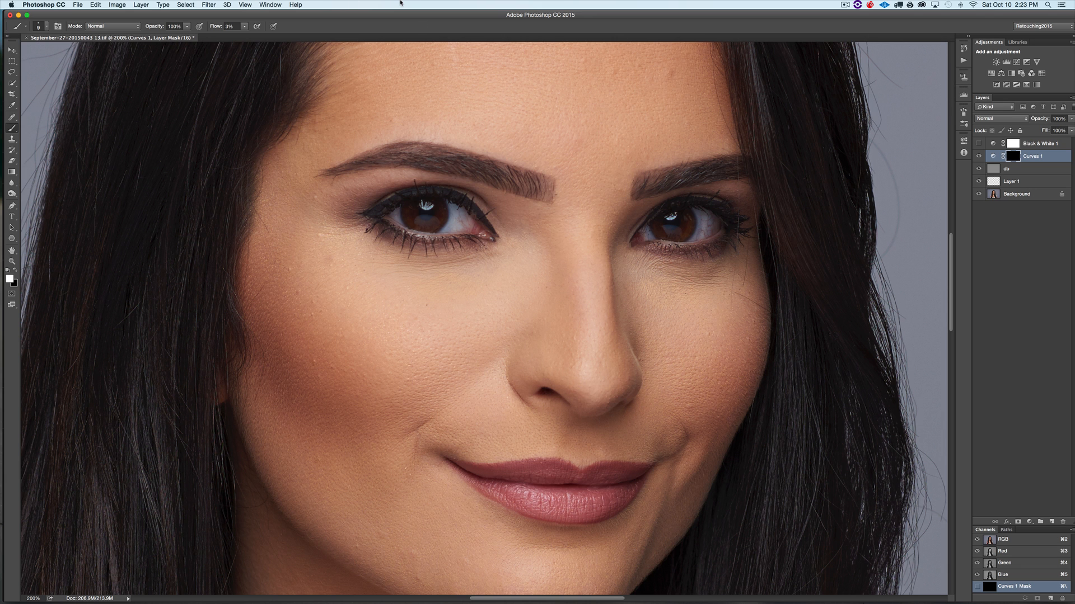
key("super+equal")
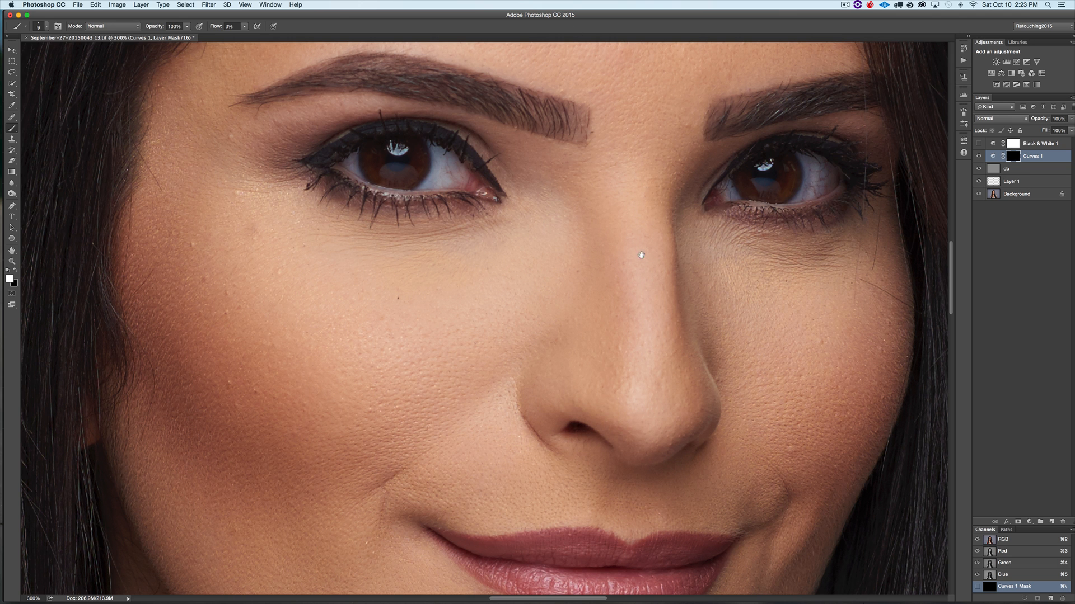
scroll(556, 379, "up", 4)
scroll(556, 379, "right", 4)
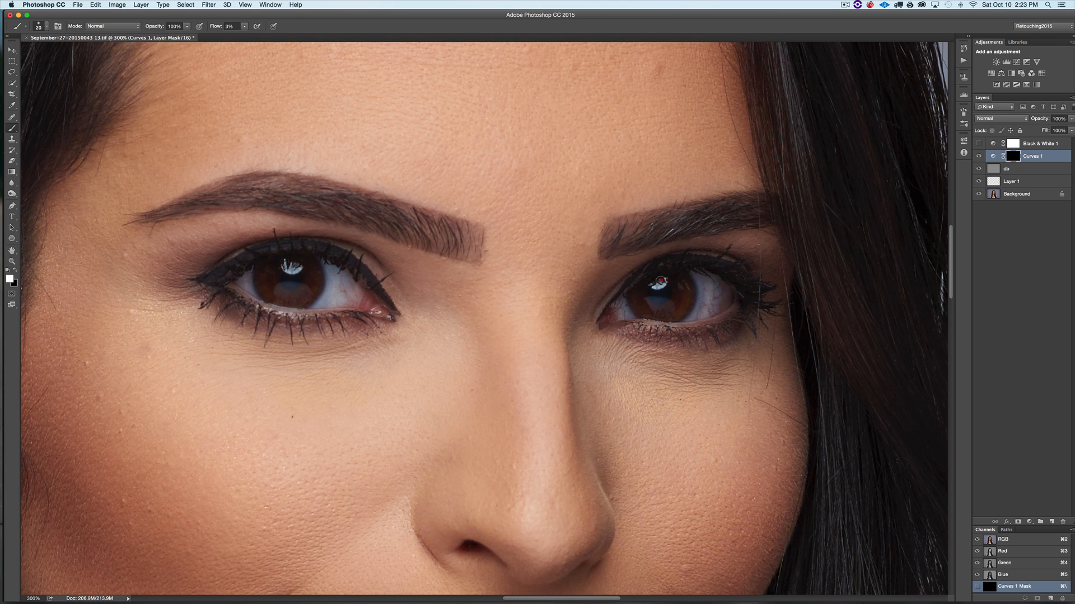
key("bracketright")
mouse_move(666, 311)
left_mouse_down()
mouse_move(649, 308)
mouse_move(681, 299)
mouse_move(651, 315)
mouse_move(680, 306)
mouse_move(661, 317)
left_mouse_up()
left_click_drag(663, 316, 680, 297)
mouse_move(290, 292)
left_mouse_down()
mouse_move(272, 288)
mouse_move(304, 292)
mouse_move(269, 299)
mouse_move(271, 289)
mouse_move(312, 293)
left_mouse_up()
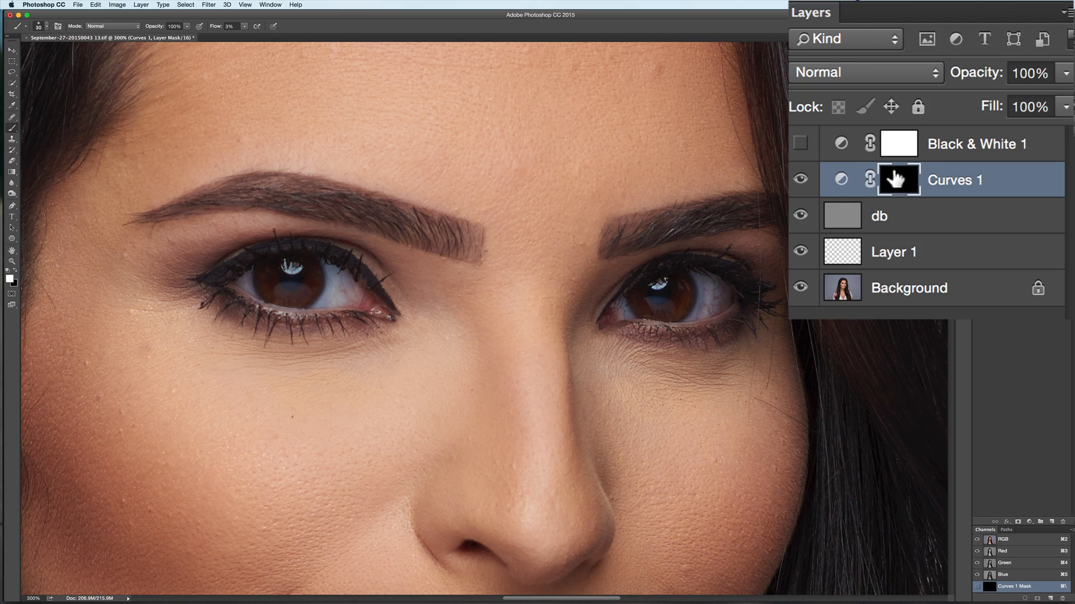
left_click(1013, 156, "alt")
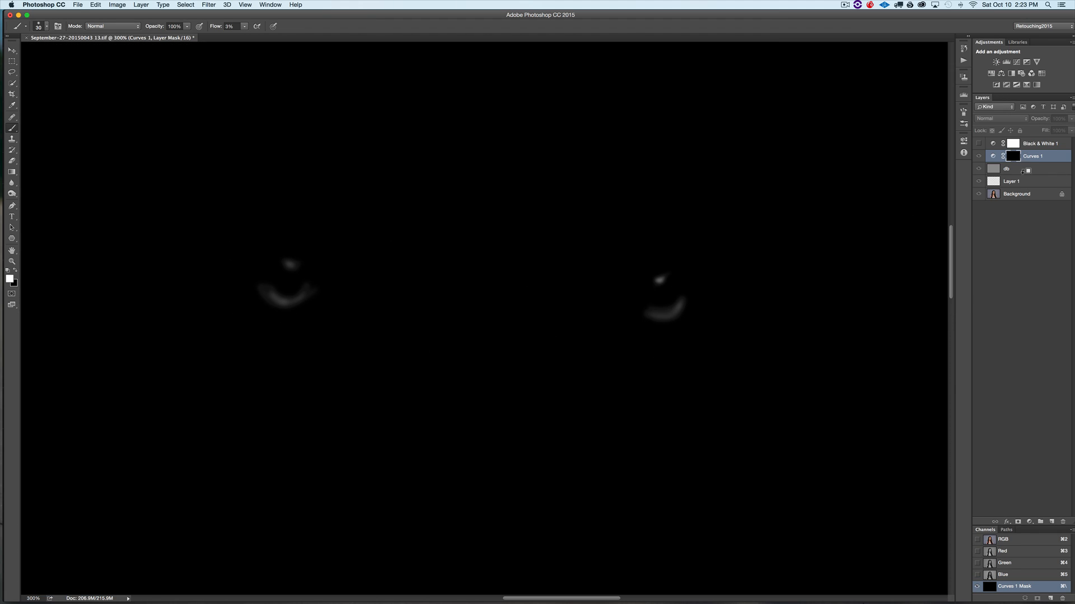
left_click(1011, 156, "alt")
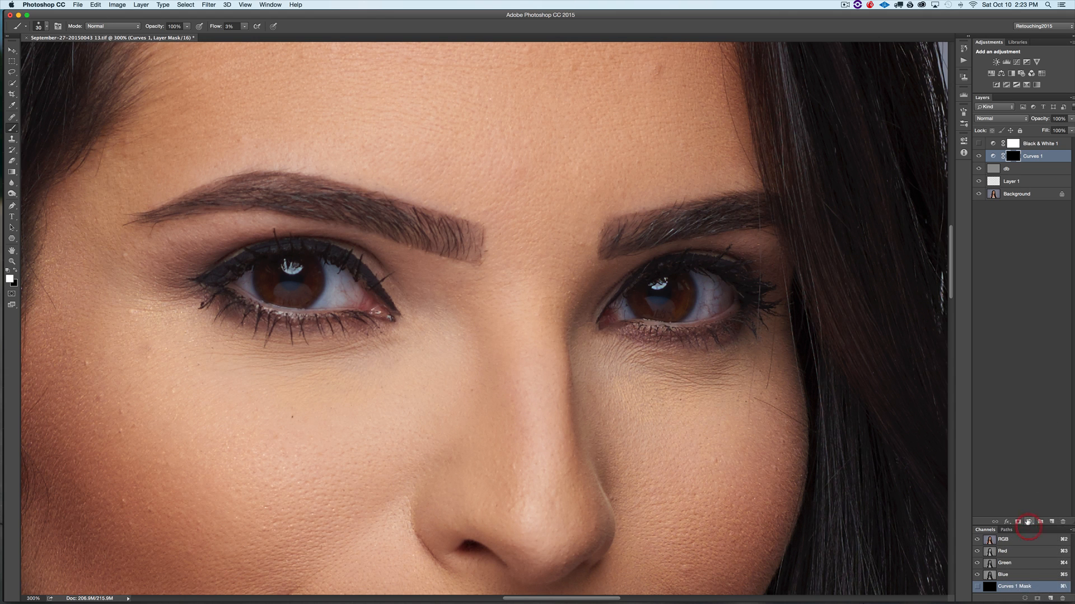
- Add a brightening Curves adjustment, invert its mask and paint it over both irises with a smaller brush
left_click(1029, 521)
left_click(1038, 567)
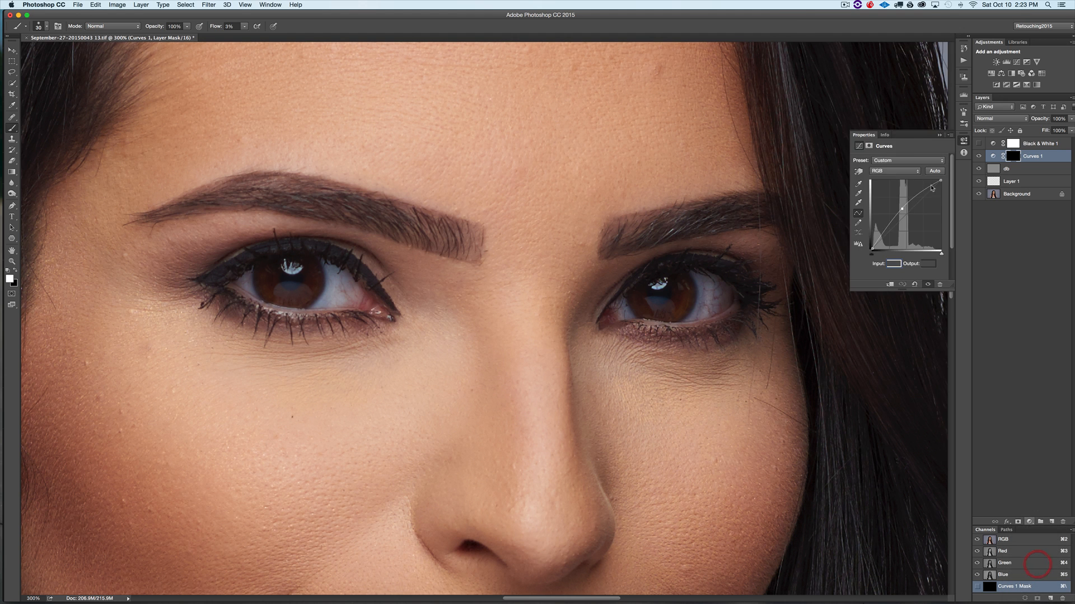
left_click_drag(913, 223, 919, 236)
key("super+i")
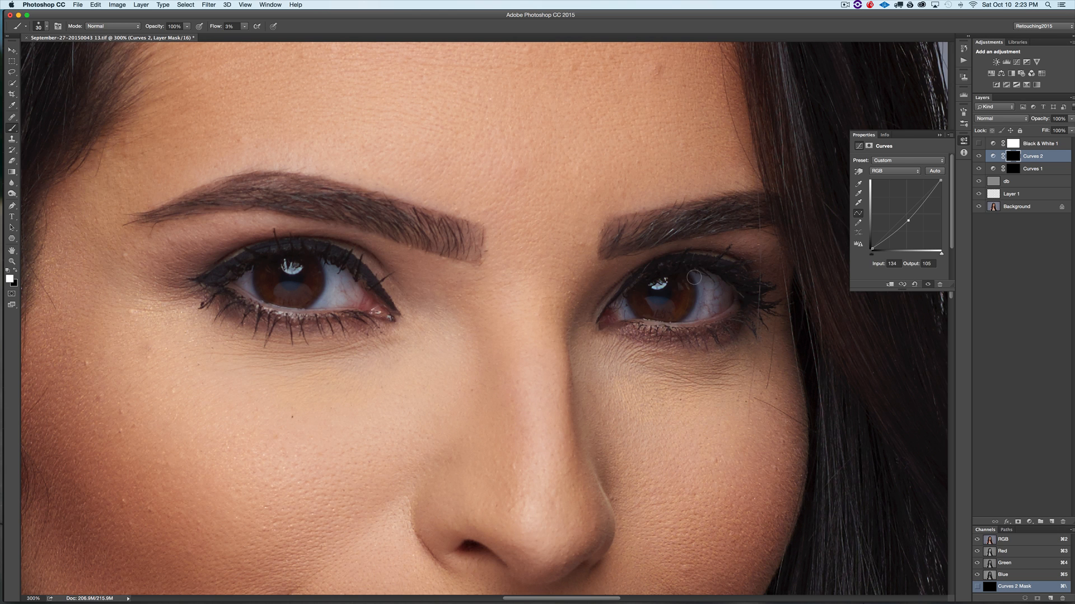
key("bracketleft")
key("bracketleft")
mouse_move(686, 273)
left_mouse_down()
mouse_move(685, 321)
mouse_move(687, 278)
left_mouse_up()
mouse_move(688, 277)
left_mouse_down()
mouse_move(668, 299)
mouse_move(627, 303)
mouse_move(627, 294)
mouse_move(640, 328)
left_mouse_up()
mouse_move(250, 266)
left_mouse_down()
mouse_move(258, 295)
mouse_move(313, 296)
mouse_move(301, 306)
mouse_move(326, 276)
mouse_move(324, 305)
left_mouse_up()
left_click(939, 136)
- Stamp all visible layers into a new merged layer and delete the Black & White helper layer
left_click(1037, 141)
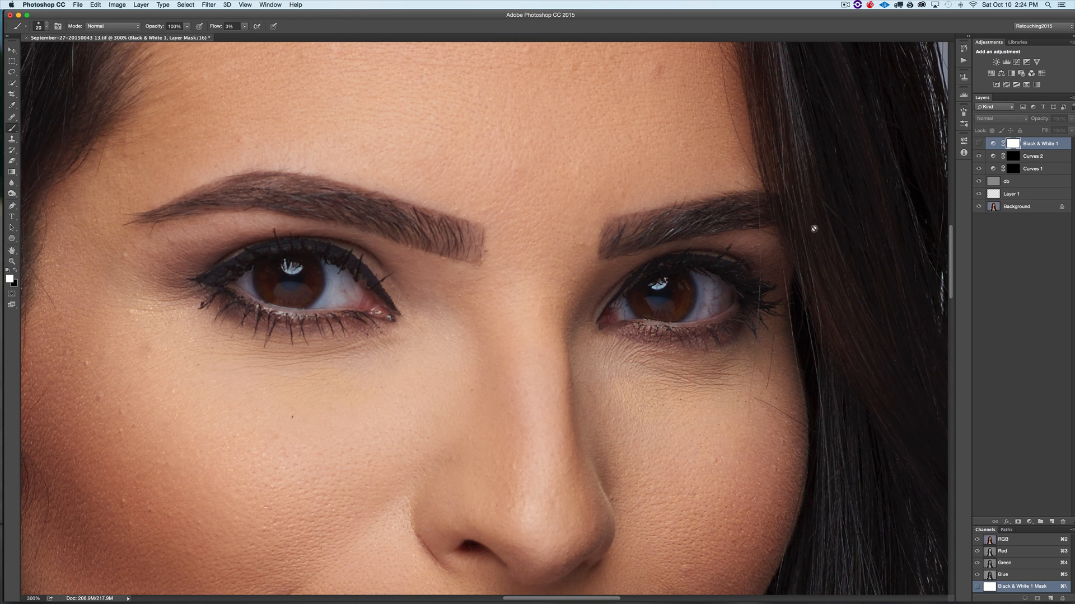
left_click(1022, 307)
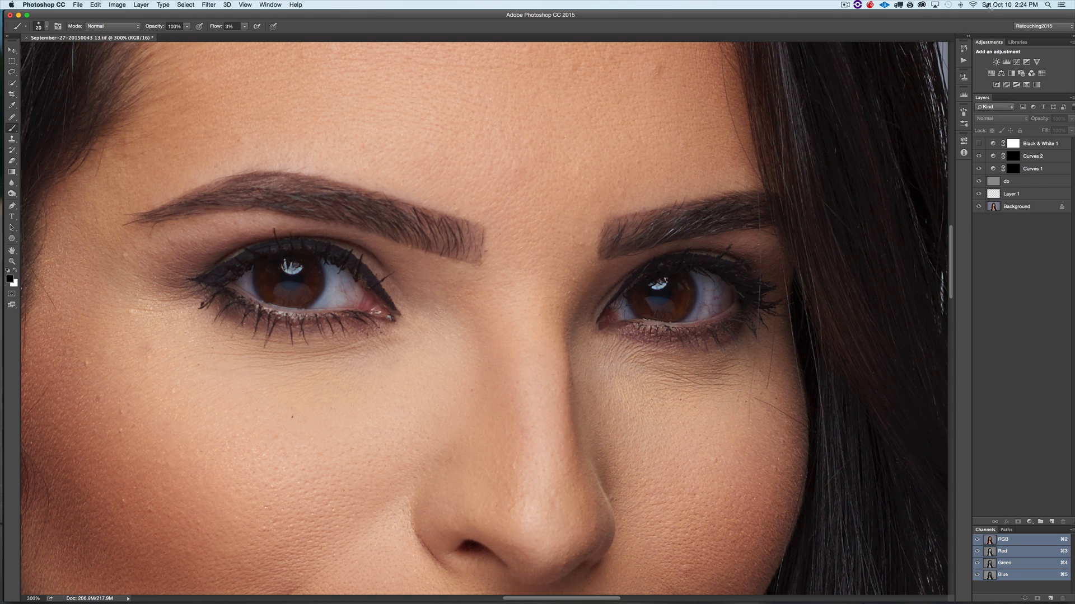
key("alt+shift+super+e")
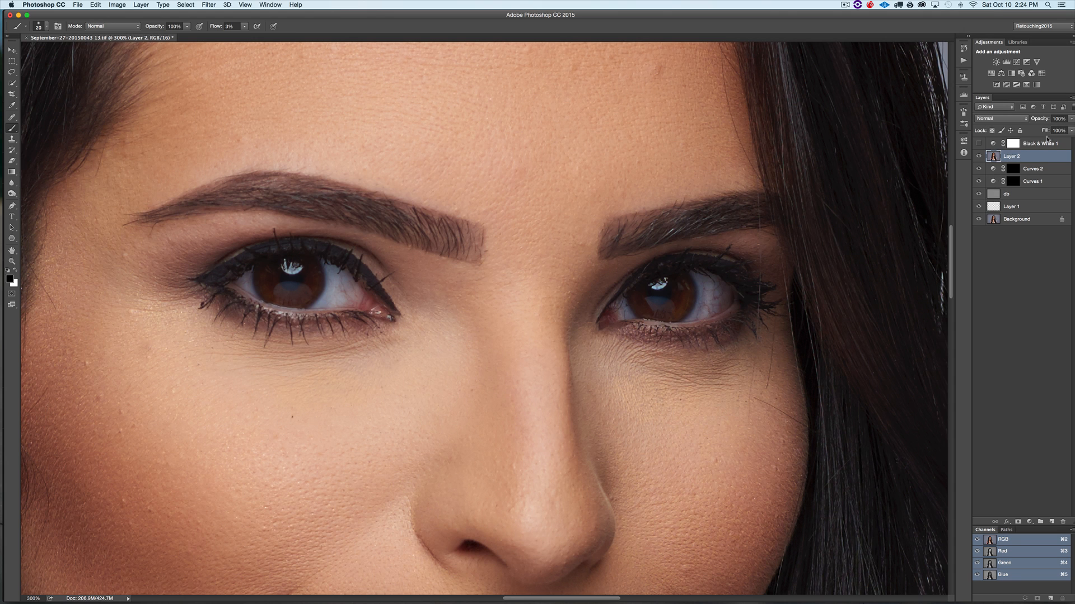
left_click(1047, 140)
key("BackSpace")
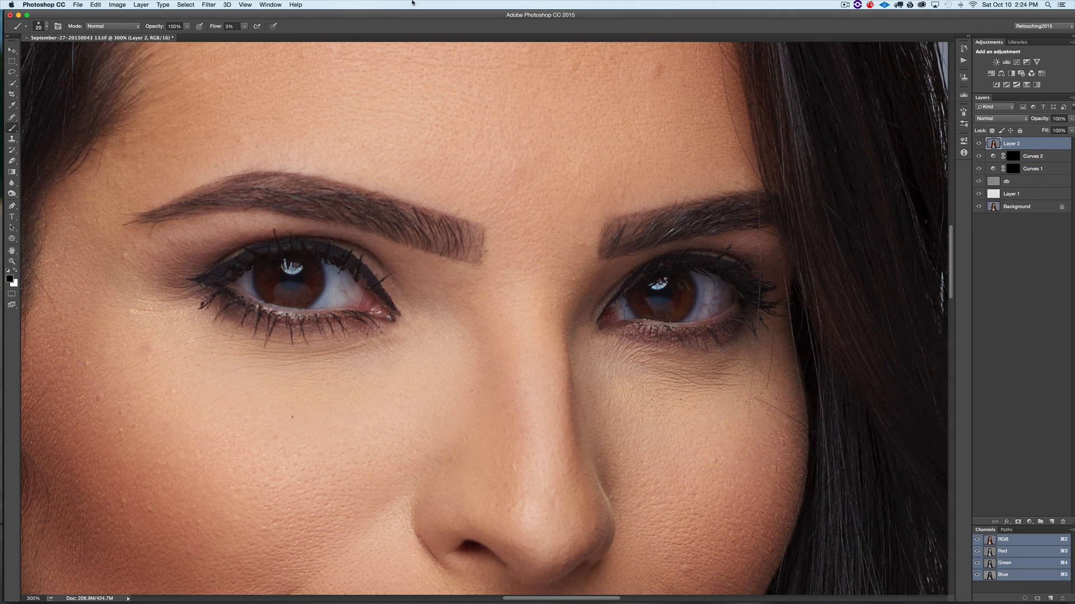
- Apply Smart Sharpen to the merged layer with the amount set to 120%
left_click(209, 4)
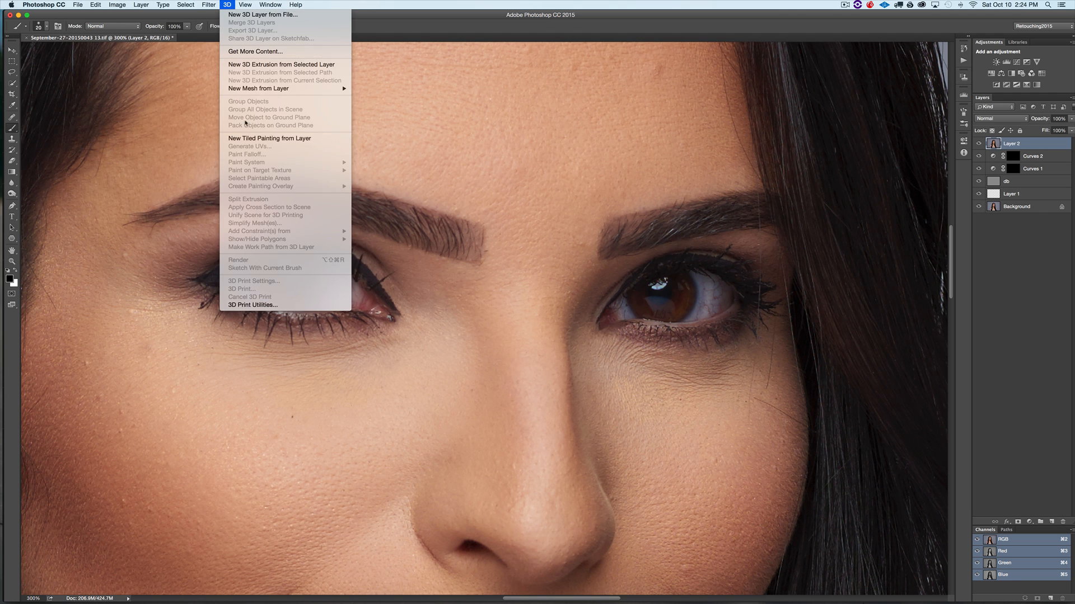
mouse_move(251, 160)
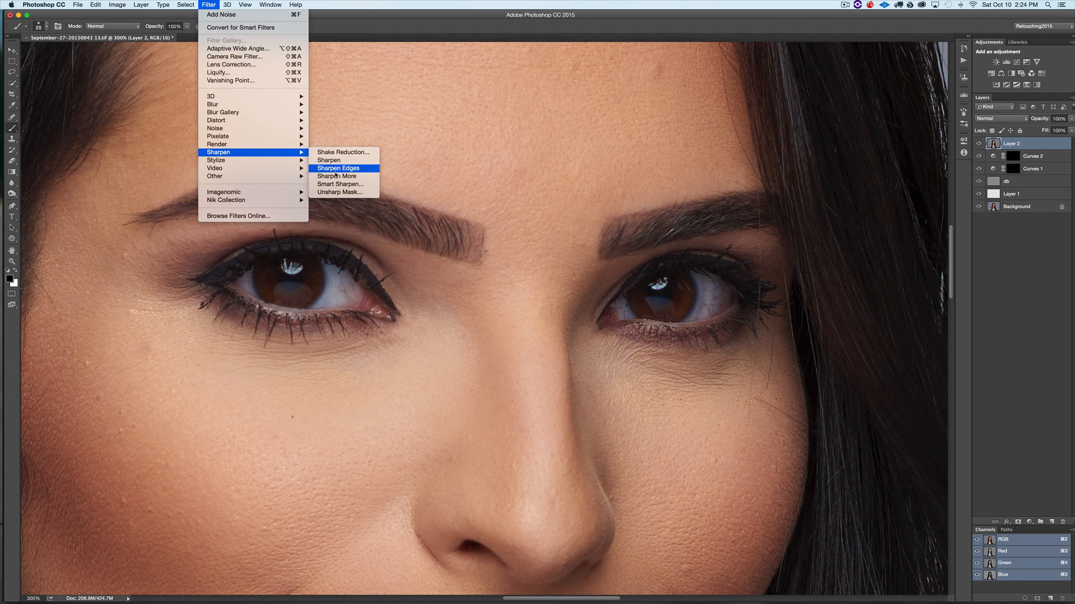
left_click(333, 184)
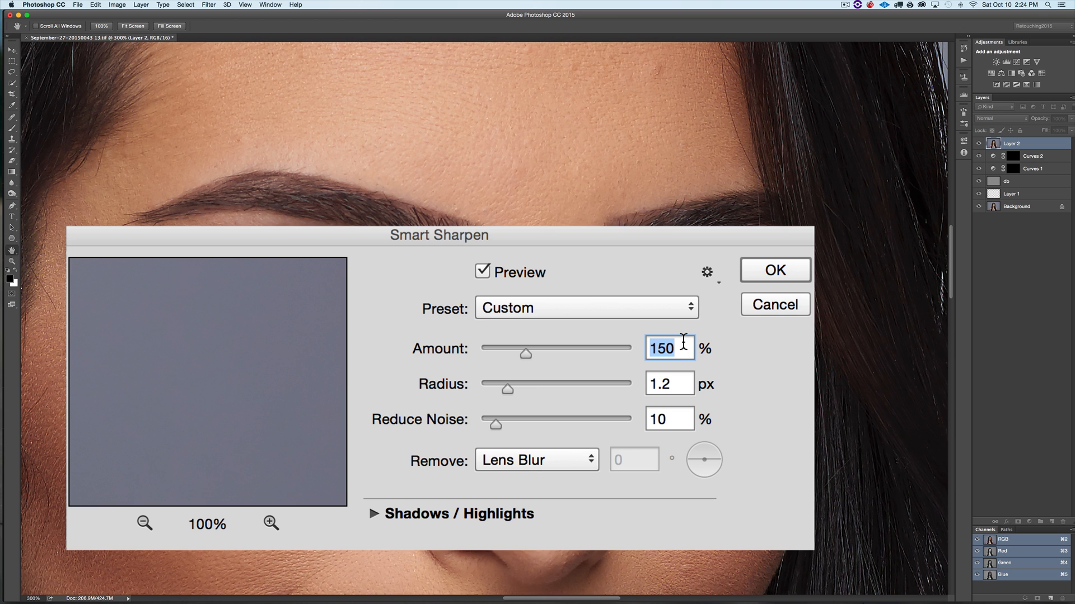
type("120")
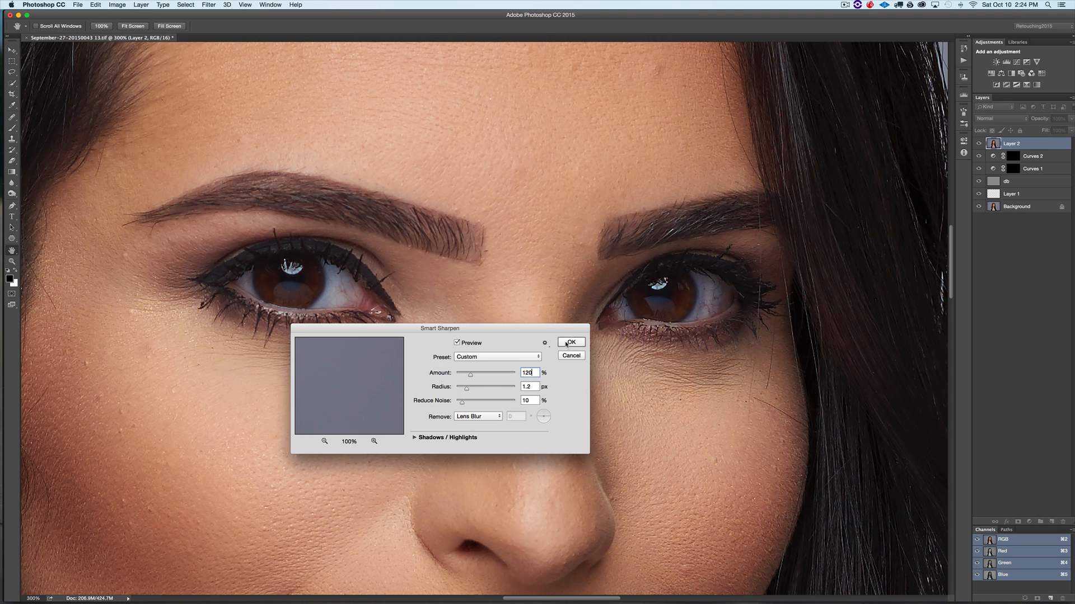
left_click(567, 338)
- Add a black mask to the sharpened layer and paint the sharpening onto the eyes with brush flow 30%
key("b")
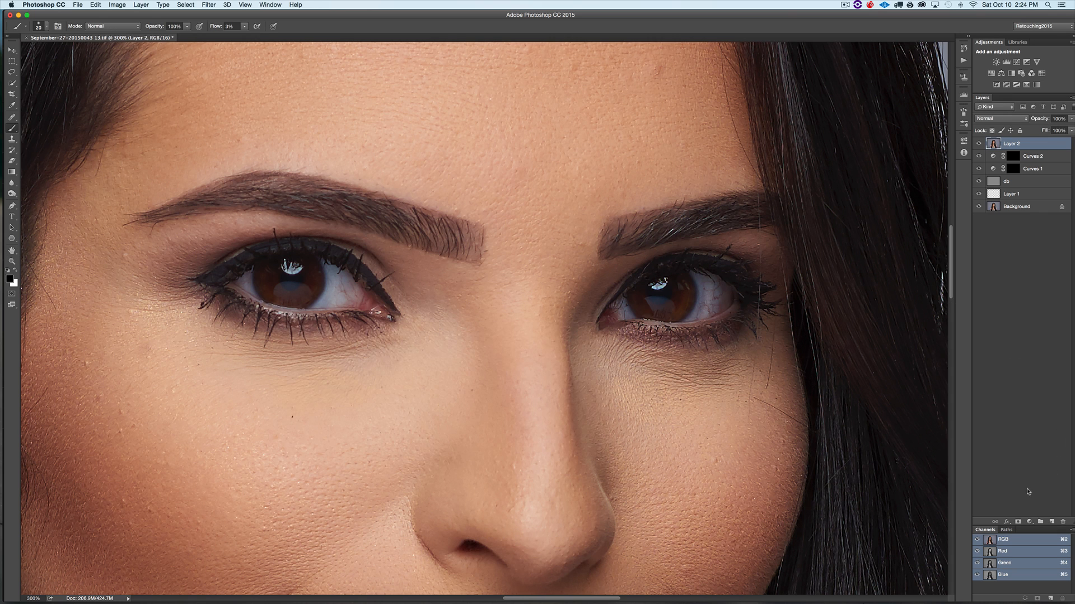
left_click(1016, 519, "alt")
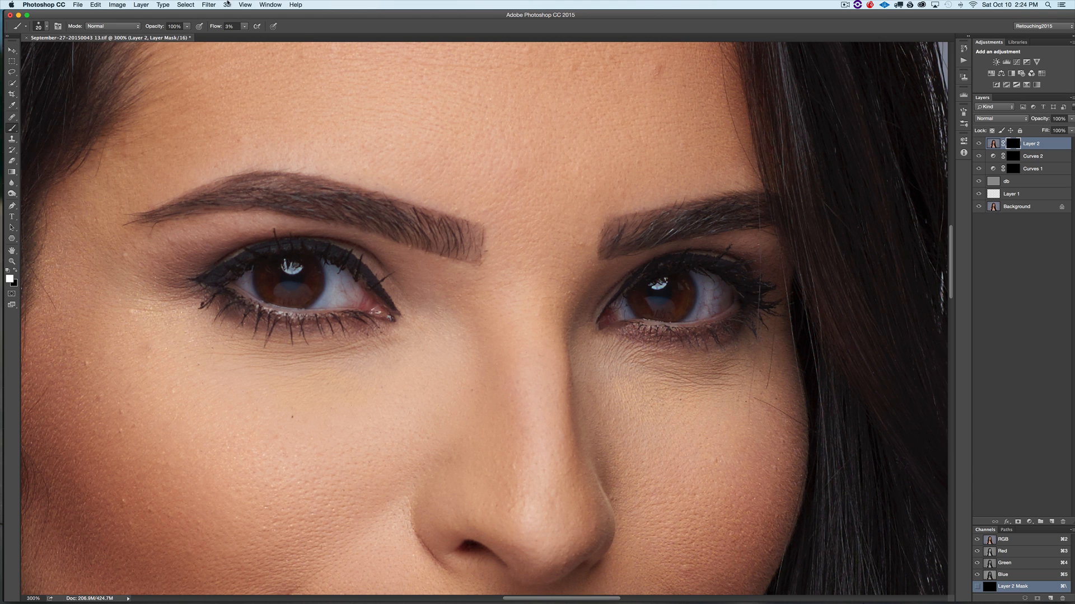
left_click(229, 27)
type("30")
key("Return")
key("]")
mouse_move(259, 277)
left_mouse_down()
mouse_move(269, 266)
mouse_move(314, 283)
left_mouse_up()
- Compare the full portrait with the sharpened layer shown and hidden
key("super+minus")
key("super+minus")
key("super+minus")
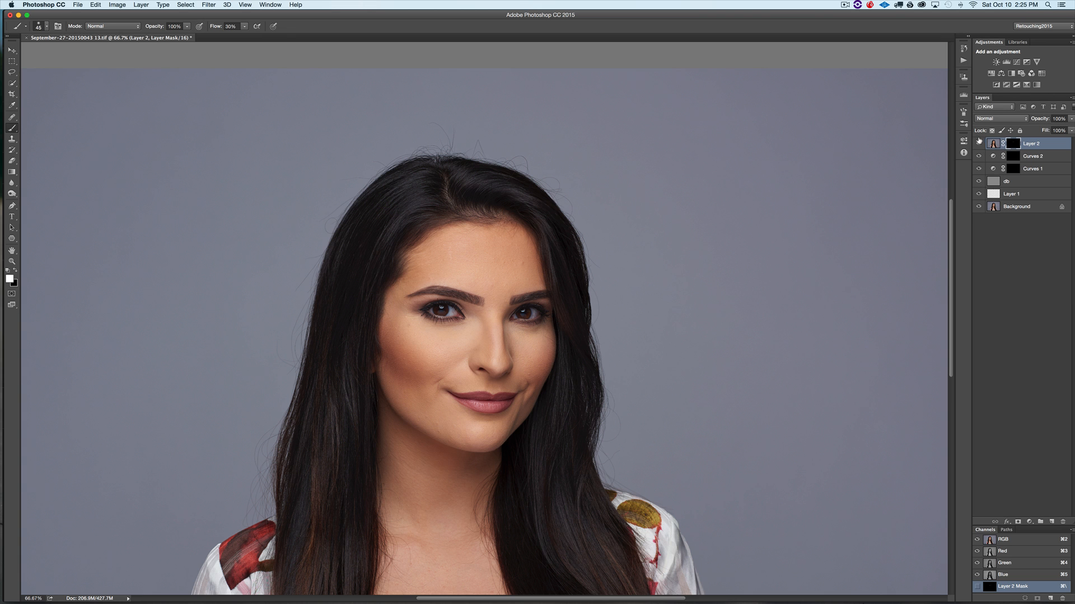
left_click(979, 142)
key("super+equal")
key("super+equal")
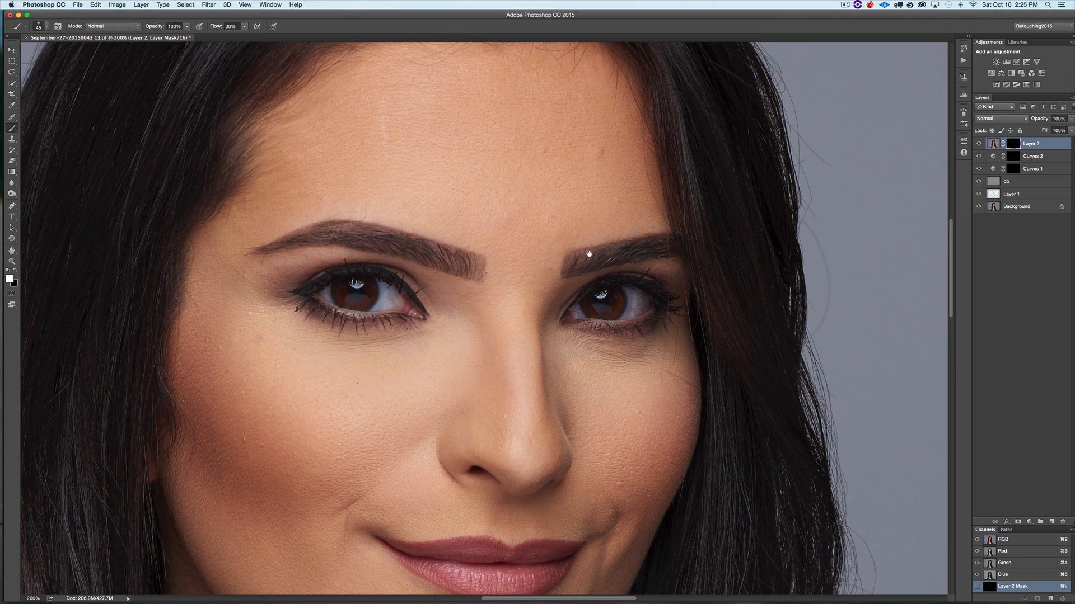
- Toggle the sharpened layer and both eye Curves layers on and off to compare the eye enhancements across the portrait
left_click_drag(589, 254, 629, 211)
left_click(977, 142)
left_click(978, 142)
left_click(977, 141)
left_click(977, 142)
left_click(978, 155)
left_click(979, 168)
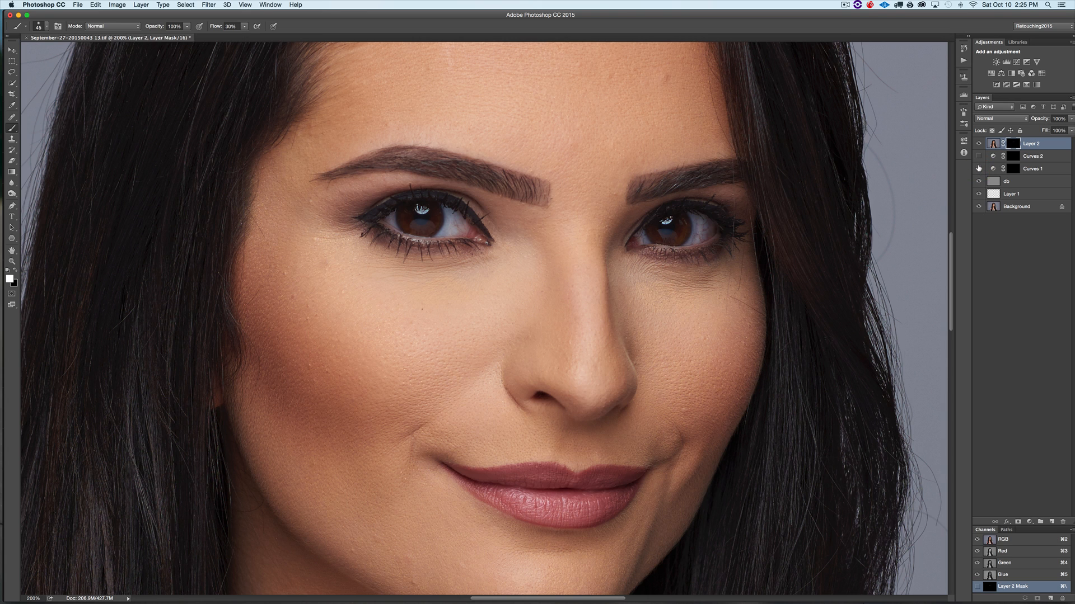
left_click(978, 168)
left_click(978, 169)
left_click(978, 157)
key("super+minus")
key("super+minus")
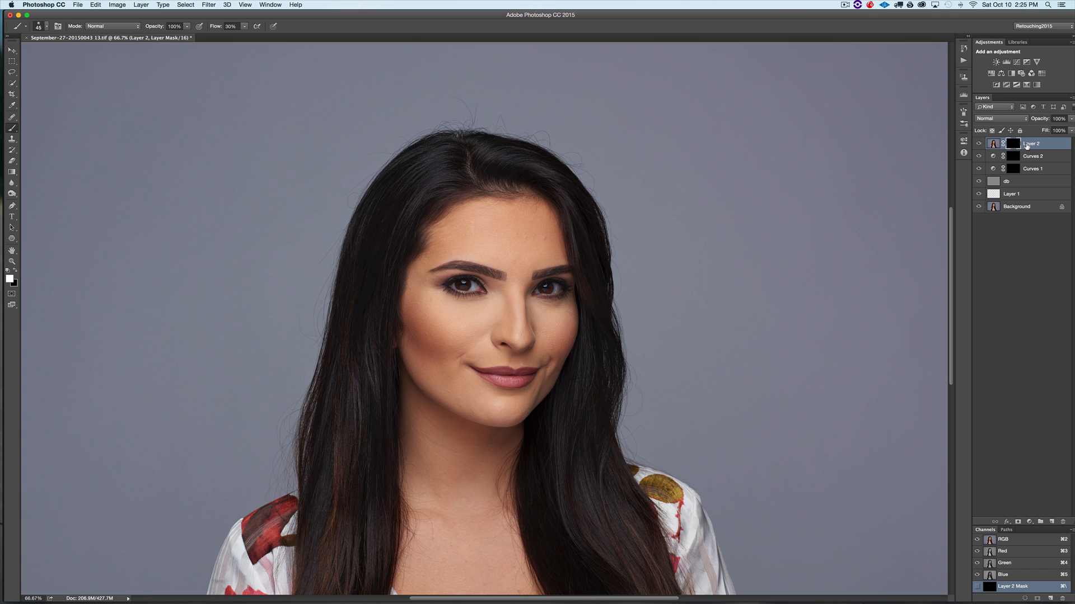
key("super+1")
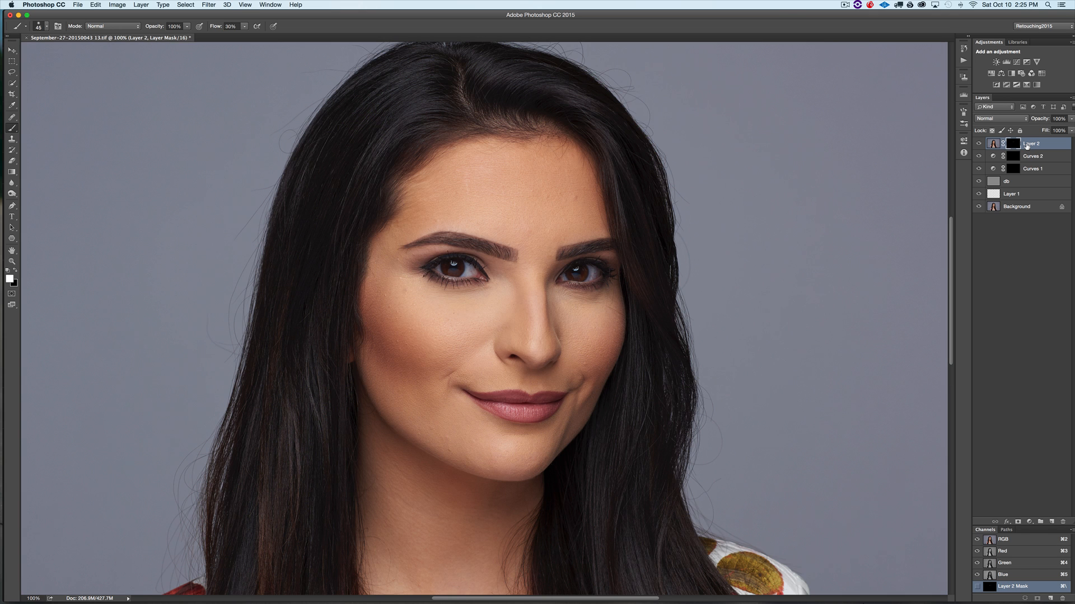
left_click_drag(492, 334, 511, 302)
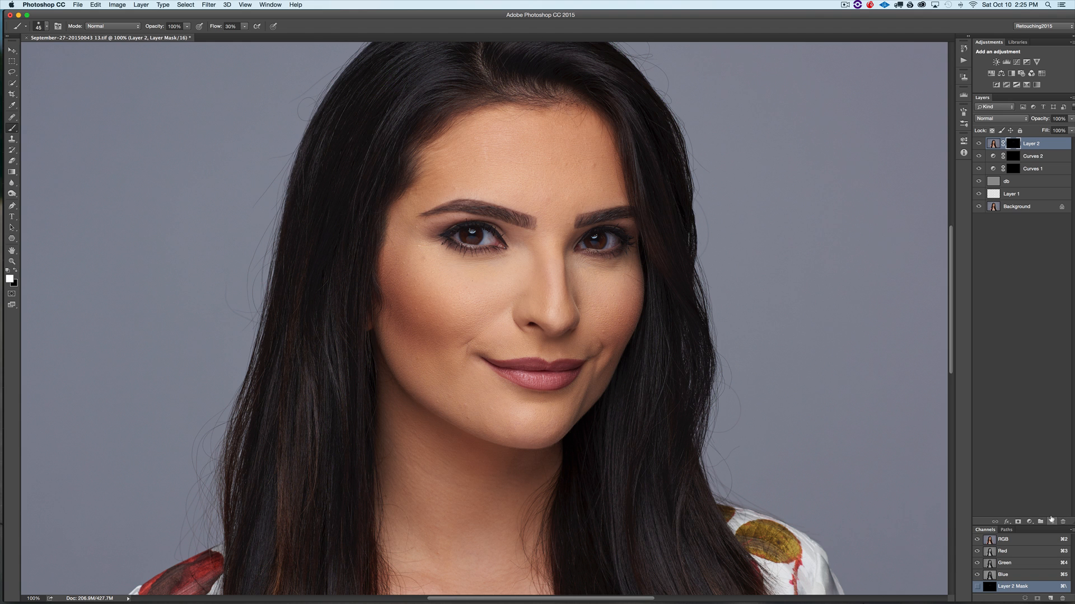
- Add a new empty layer and set the foreground colour to red
left_click(1050, 523)
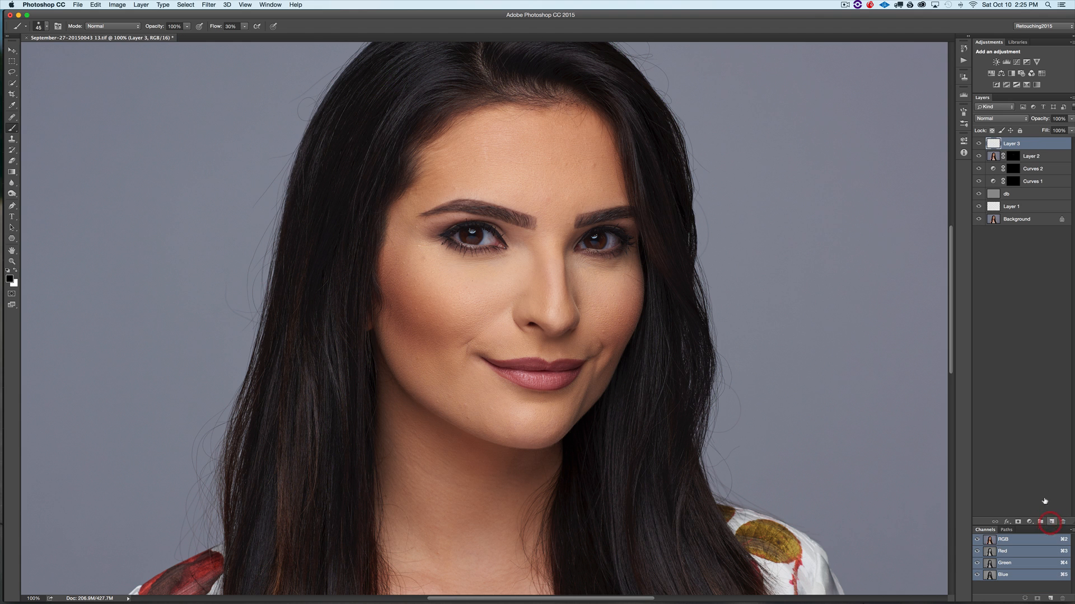
left_click(10, 279)
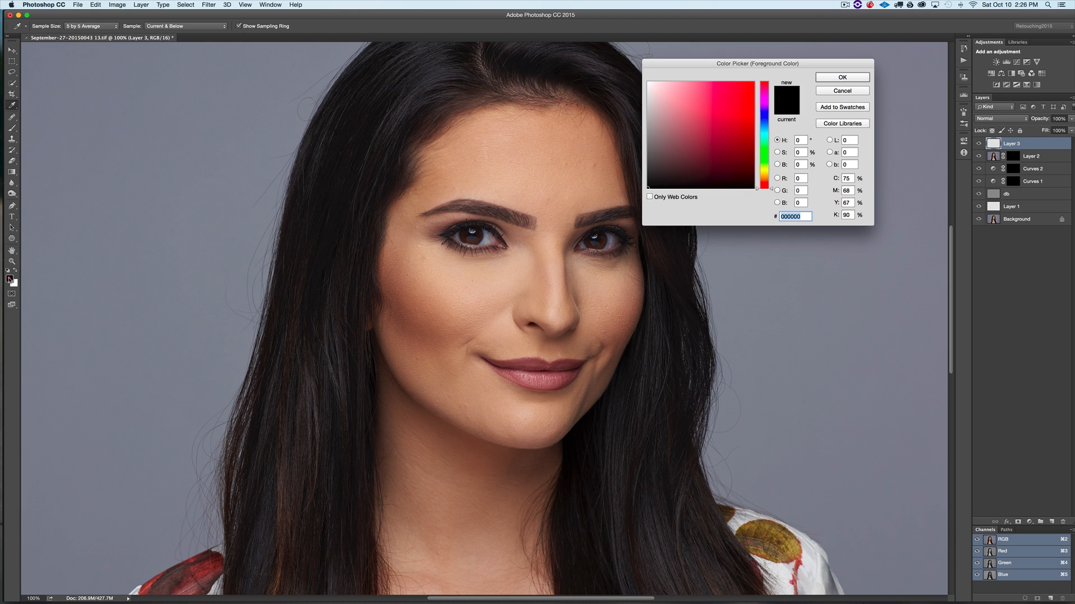
left_click(742, 94)
left_click(844, 77)
- Outline highlight areas in red on the forehead, under the eyes and along the nose, then delete the layer
key("b")
mouse_move(531, 209)
left_mouse_down()
mouse_move(534, 143)
mouse_move(574, 152)
mouse_move(580, 208)
mouse_move(528, 209)
mouse_move(541, 162)
mouse_move(569, 164)
mouse_move(575, 207)
left_mouse_up()
mouse_move(440, 263)
left_mouse_down()
mouse_move(507, 271)
mouse_move(484, 307)
mouse_move(444, 267)
left_mouse_up()
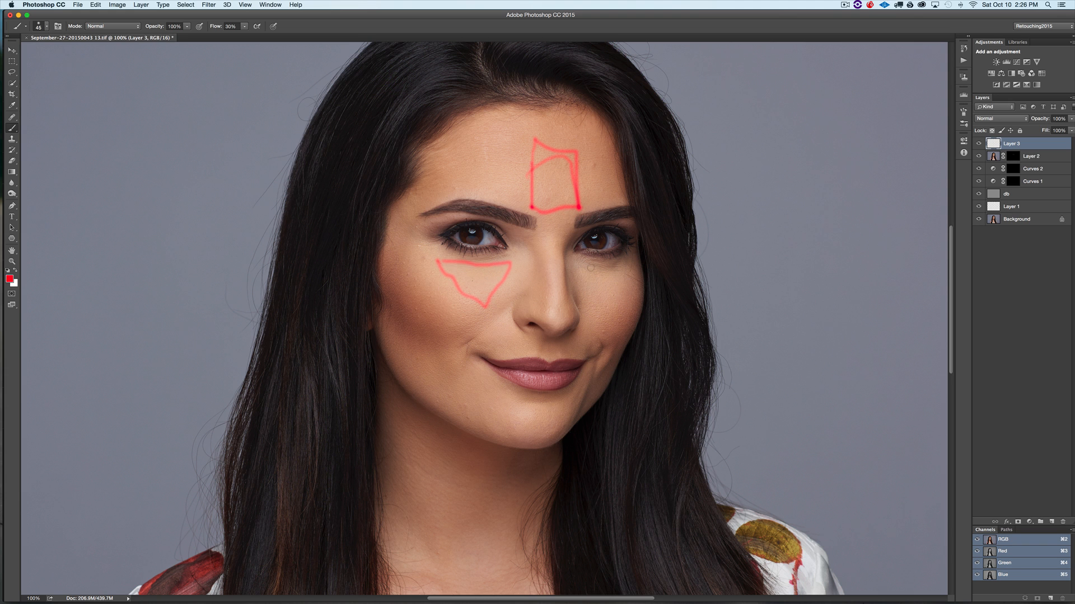
left_click_drag(632, 267, 621, 306)
left_click_drag(582, 270, 620, 306)
mouse_move(547, 261)
left_mouse_down()
mouse_move(549, 308)
mouse_move(554, 249)
mouse_move(552, 309)
left_mouse_up()
key("Delete")
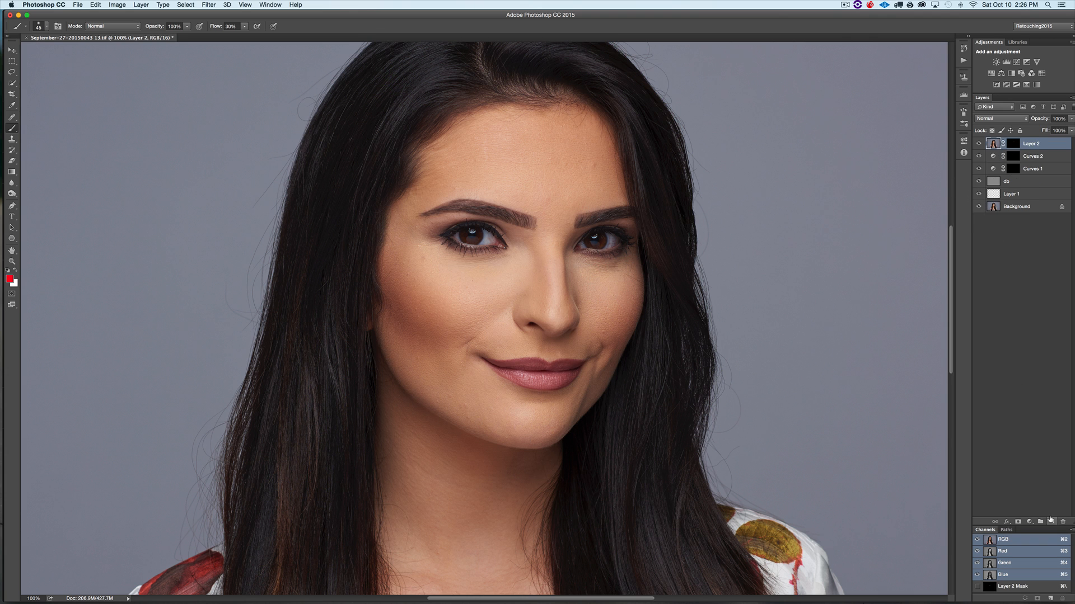
- Add another new empty layer and set the foreground colour to blue
left_click(1051, 520)
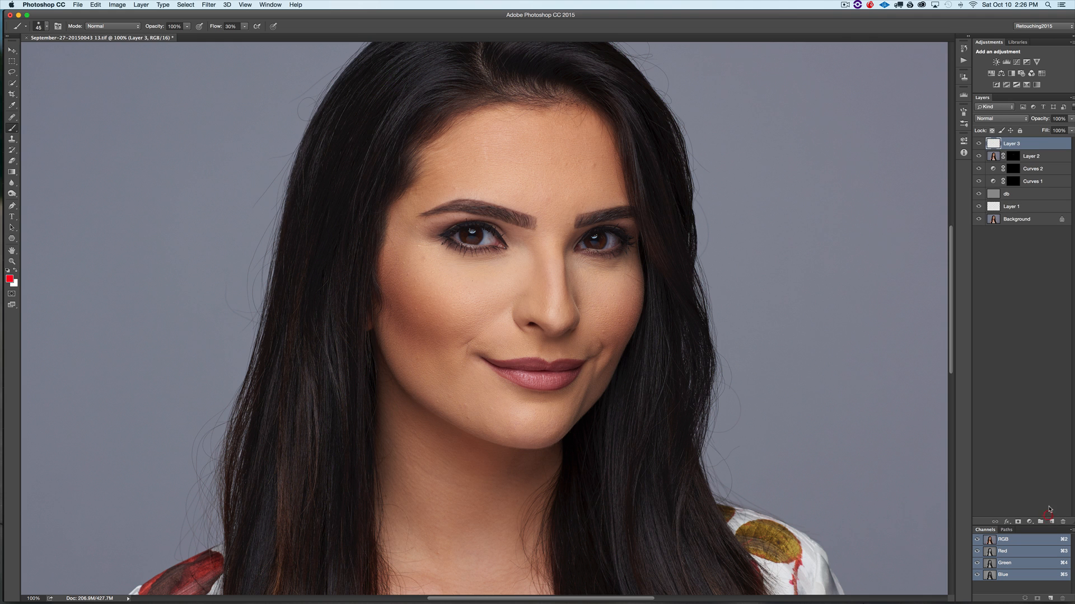
left_click(9, 278)
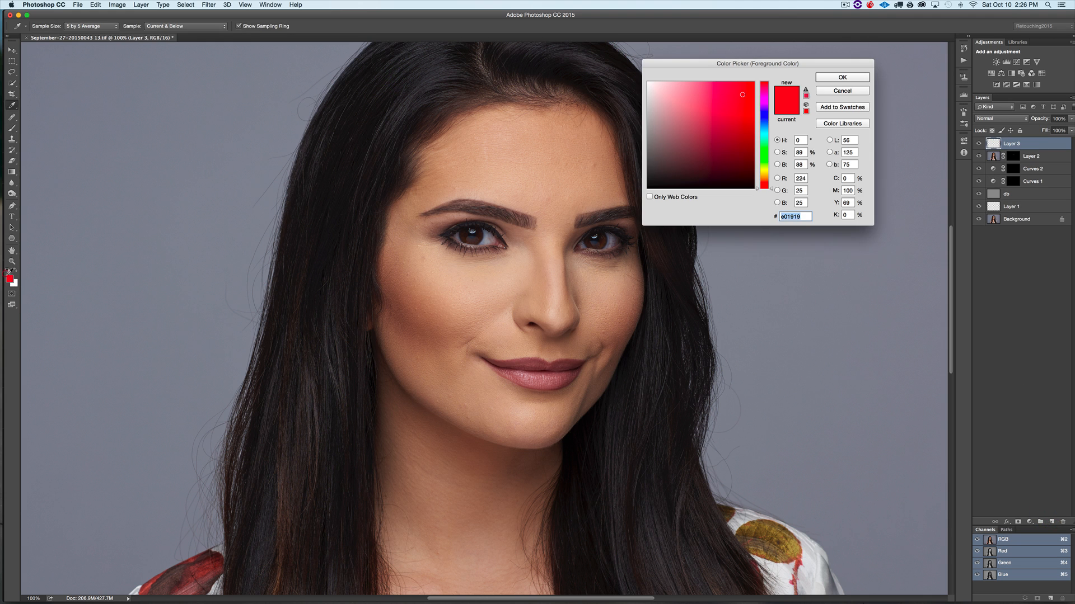
left_click(765, 119)
left_click(843, 77)
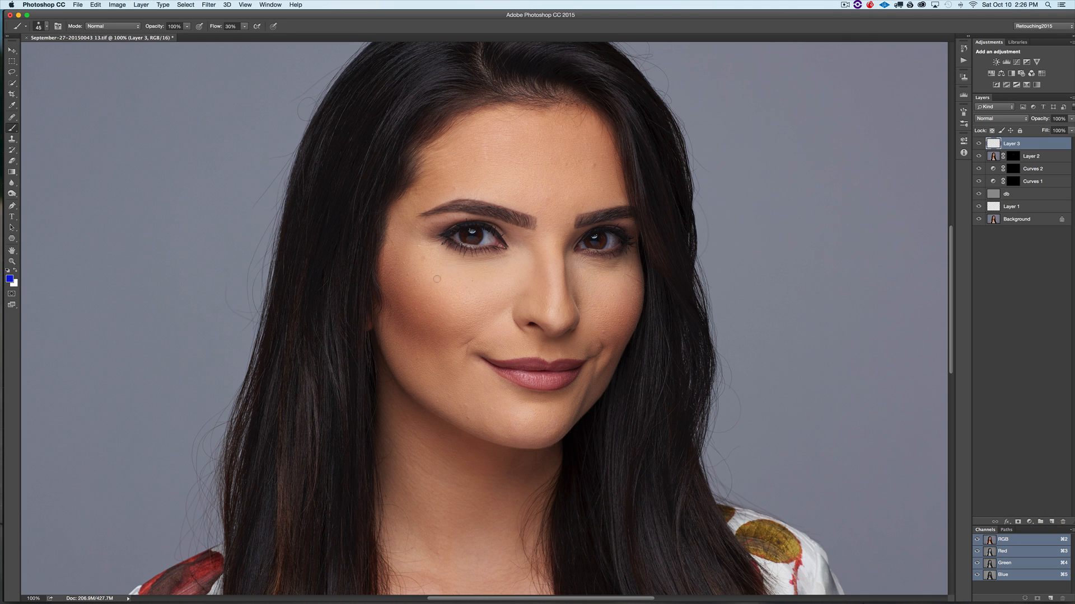
- Mark shadow areas in blue along the cheeks, jaw, hairline, nose and chin, then delete the layer
mouse_move(378, 290)
left_mouse_down()
mouse_move(393, 321)
mouse_move(386, 297)
left_mouse_up()
mouse_move(628, 340)
left_mouse_down()
mouse_move(638, 318)
mouse_move(622, 344)
left_mouse_up()
left_click_drag(383, 363, 436, 415)
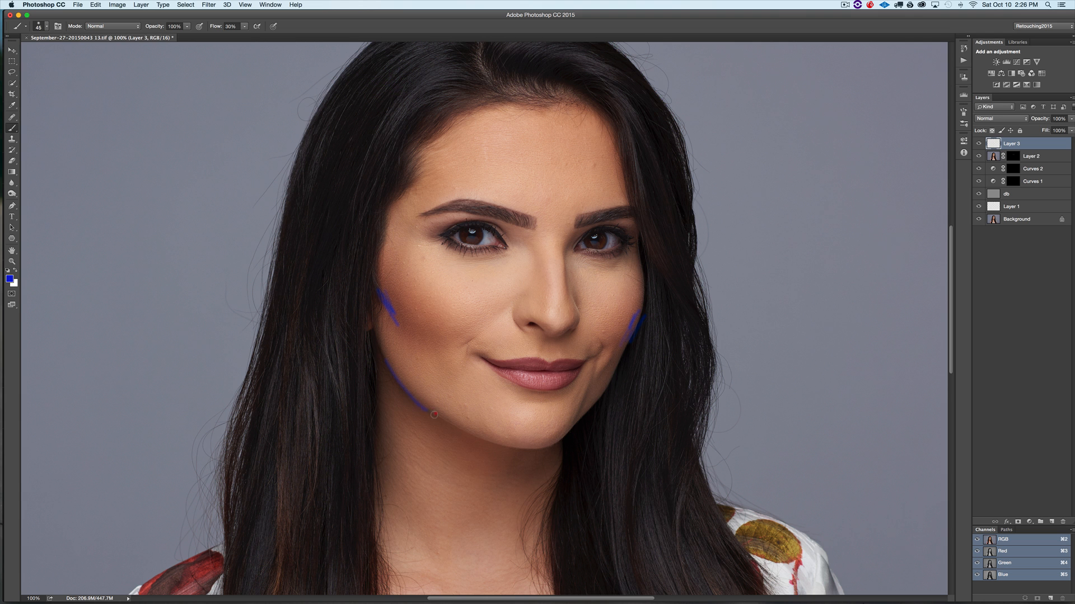
mouse_move(485, 62)
left_mouse_down()
mouse_move(521, 145)
mouse_move(516, 257)
mouse_move(516, 216)
left_mouse_up()
mouse_move(475, 126)
left_mouse_down()
mouse_move(486, 163)
mouse_move(549, 172)
mouse_move(542, 184)
mouse_move(521, 181)
left_mouse_up()
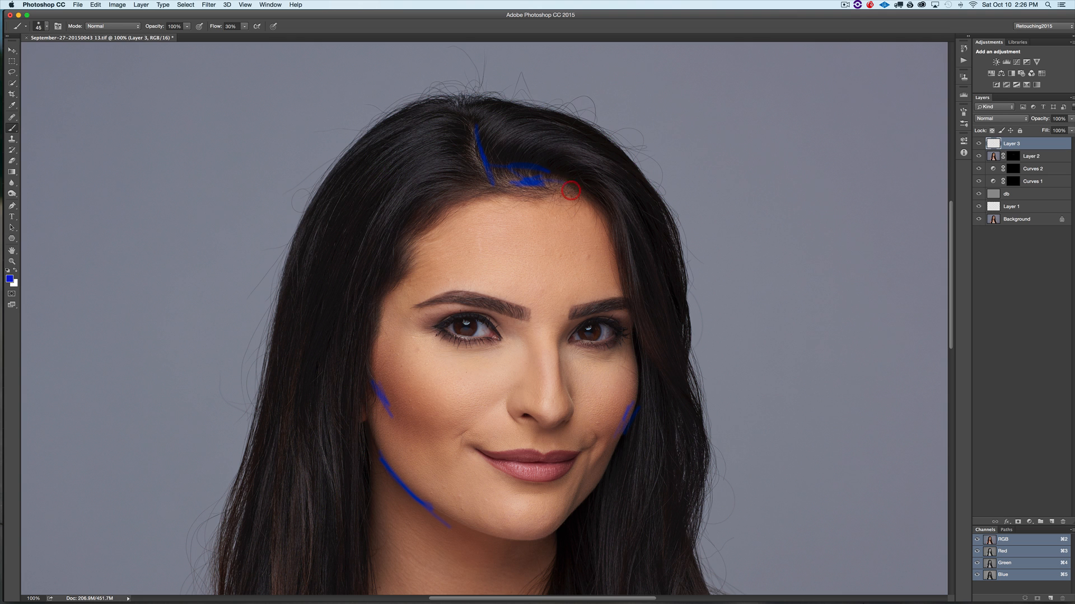
left_click_drag(459, 299, 504, 306)
left_click_drag(587, 309, 628, 297)
left_click_drag(535, 482, 561, 480)
left_click_drag(531, 377, 531, 349)
left_click_drag(540, 430, 564, 335)
key("Delete")
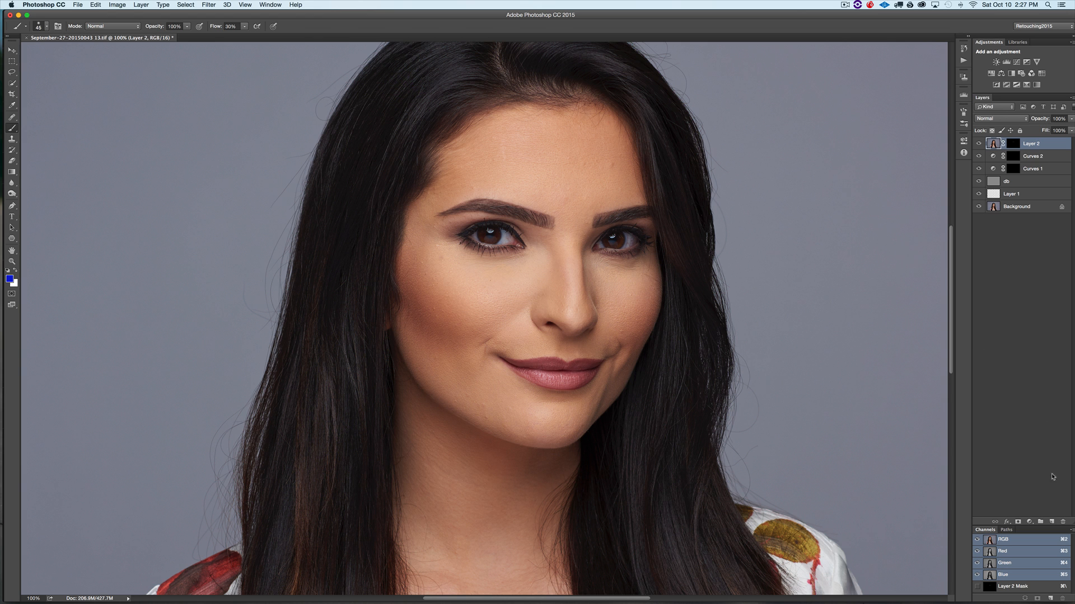
- Create a new Soft Light layer filled with Soft-Light-neutral 50% gray for dodging and burning
left_click(1051, 521, "alt")
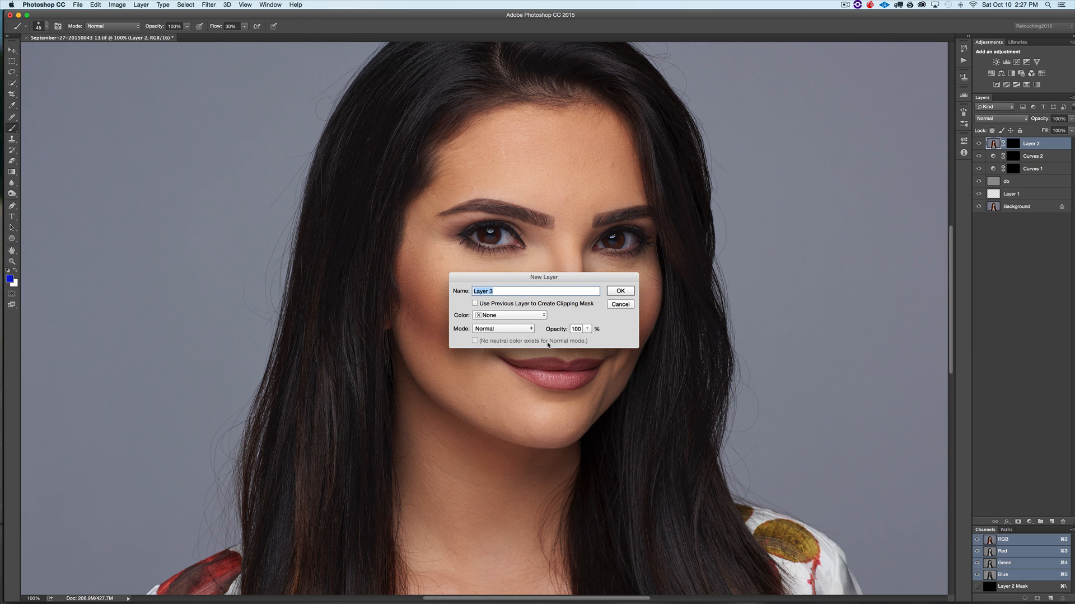
left_click(504, 331)
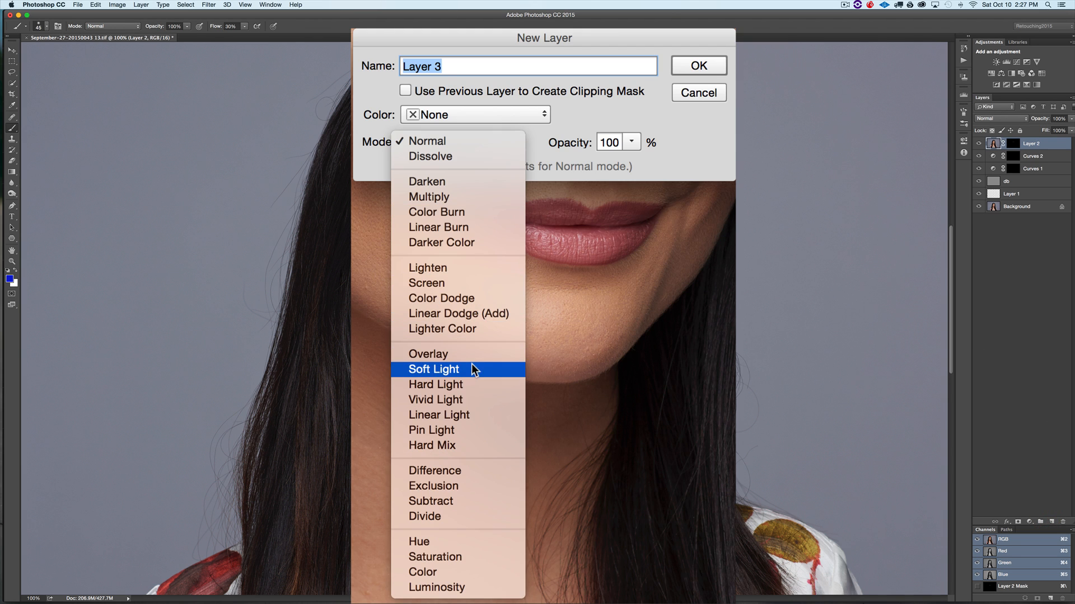
left_click(510, 441)
left_click(475, 340)
left_click(617, 292)
- Set the brush flow to 3% for gentle dodge-and-burn painting
key("super+minus")
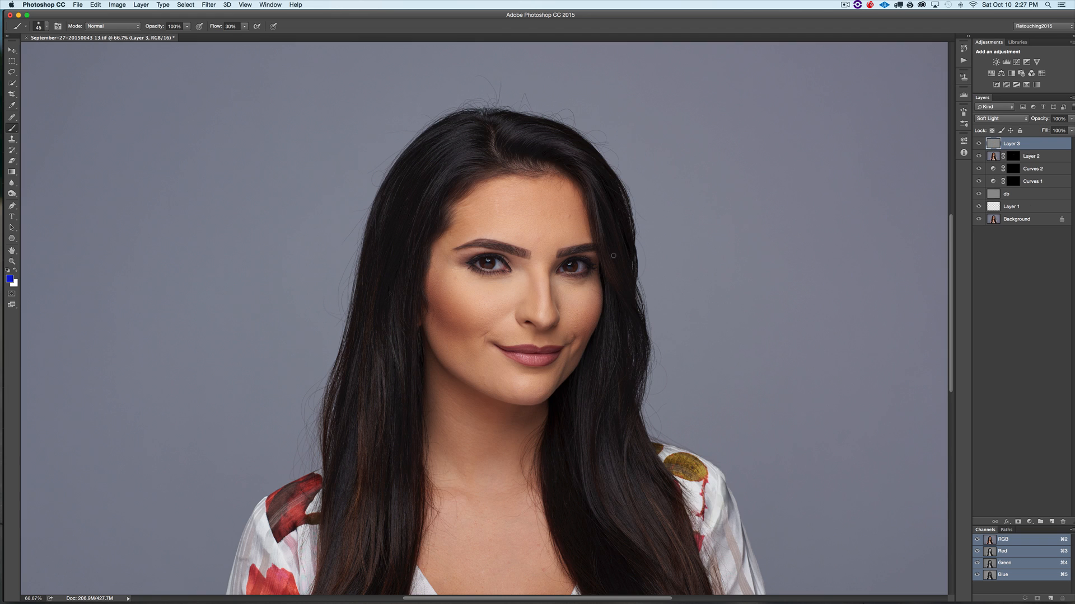
mouse_move(551, 324)
left_mouse_down()
mouse_move(532, 333)
mouse_move(561, 339)
mouse_move(540, 333)
left_mouse_up()
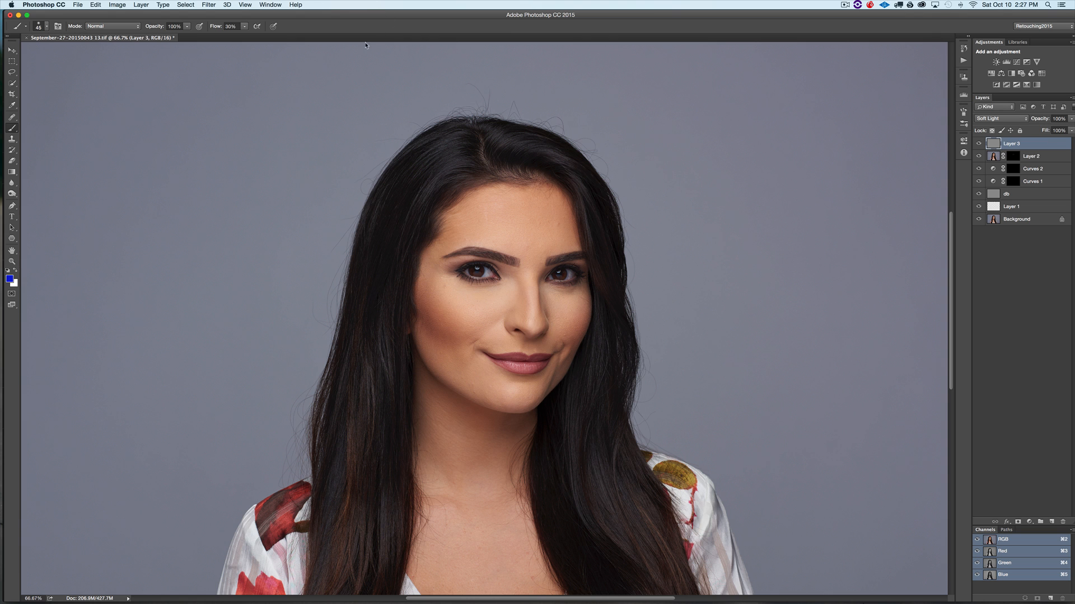
left_click(230, 27)
type("3")
key("Return")
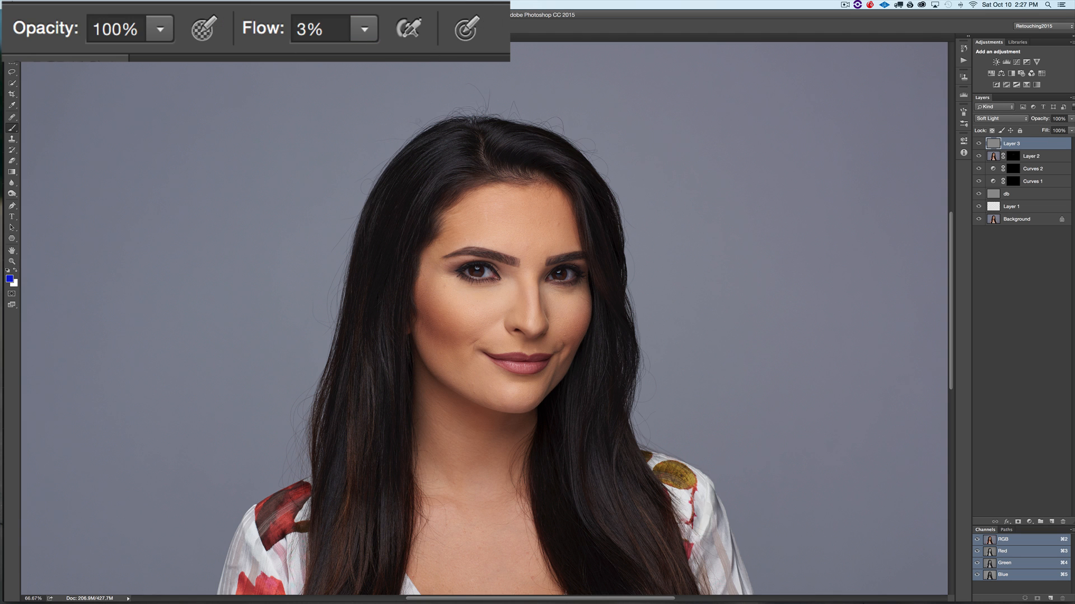
- Switch to white, enlarge the brush, and dodge the face by painting on the Soft Light layer
key("x")
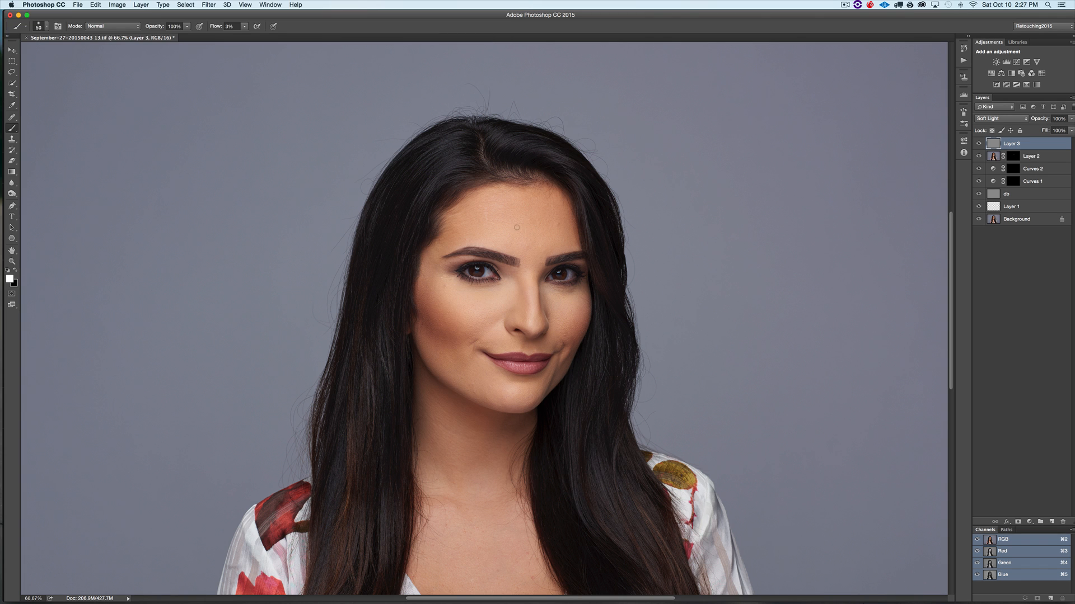
key("bracketright")
key("bracketright")
key("bracketright")
key("bracketright")
key("bracketright")
key("bracketright")
key("bracketright")
key("bracketright")
key("bracketright")
key("bracketright")
key("bracketleft")
key("bracketleft")
key("bracketleft")
key("bracketleft")
key("bracketleft")
key("bracketleft")
key("bracketright")
key("bracketright")
key("bracketright")
key("bracketleft")
key("bracketleft")
key("bracketleft")
key("bracketleft")
left_click_drag(469, 297, 470, 297)
key("bracketright")
key("bracketright")
key("bracketright")
key("bracketright")
- Compare the portrait with the dodge-and-burn layer hidden and shown
left_click(979, 142)
left_click(979, 142)
left_click(978, 142)
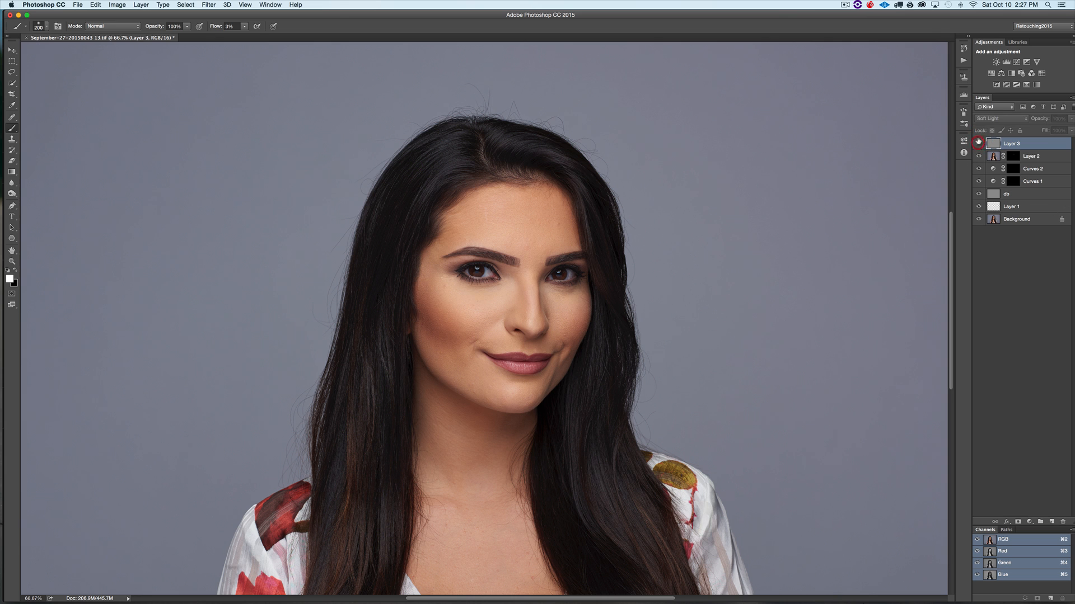
left_click(979, 142)
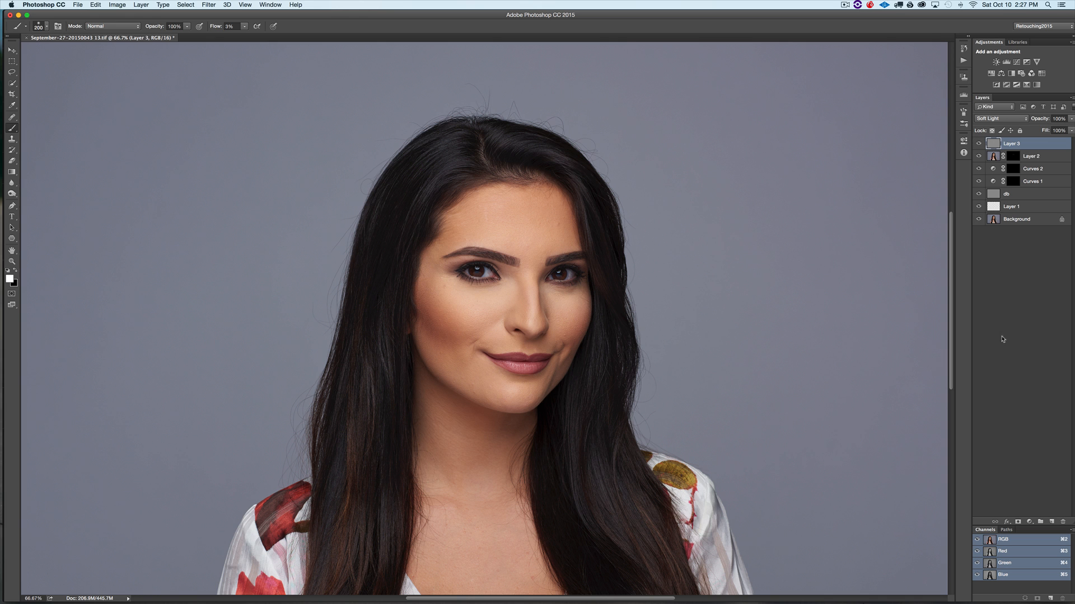
- Switch the foreground to black and reduce the brush size for burning
key("x")
key("[")
key("bracketleft")
key("bracketleft")
key("bracketleft")
- Toggle the dodge-and-burn layer off and on again to check the burning
left_click(979, 144)
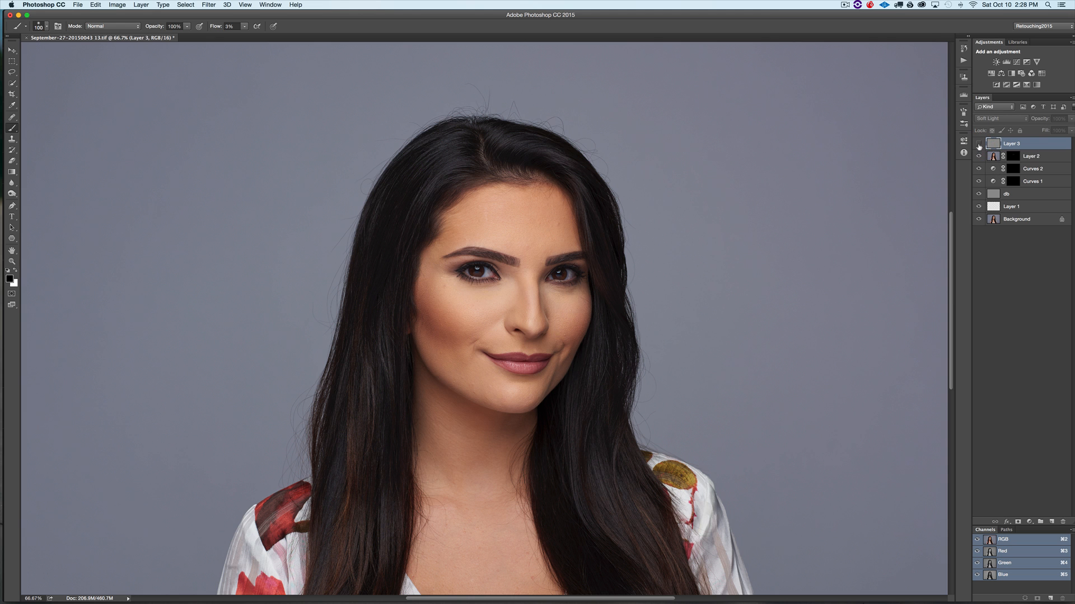
left_click(978, 144)
left_click(978, 143)
left_click(979, 144)
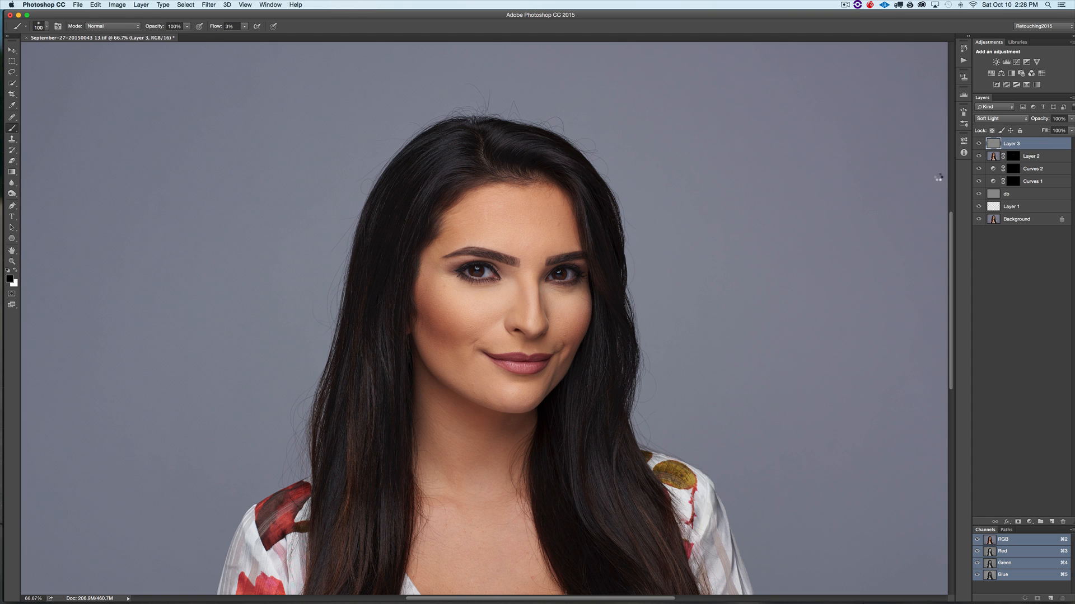
- Stamp all visible layers into a new merged layer on top
key("super+alt+shift+e")
key("super+minus")
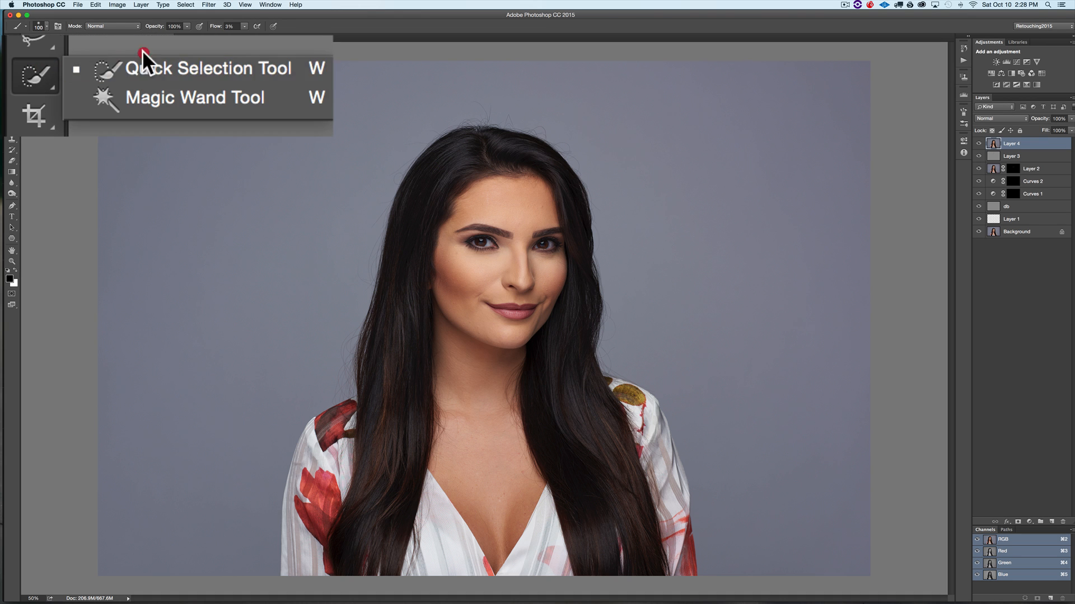
- Select the woman with the Quick Selection tool and refine the edge, outputting to a new layer with layer mask
left_click(163, 67)
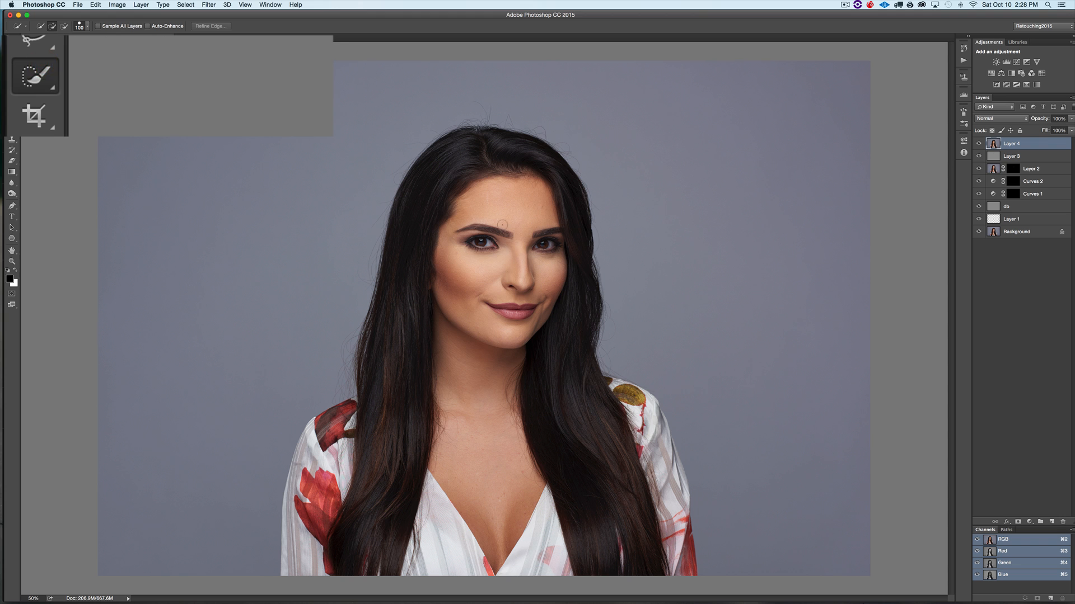
mouse_move(549, 243)
left_mouse_down()
mouse_move(466, 165)
mouse_move(442, 169)
mouse_move(418, 197)
mouse_move(393, 467)
mouse_move(322, 428)
mouse_move(317, 505)
mouse_move(367, 440)
mouse_move(448, 370)
mouse_move(479, 419)
mouse_move(491, 496)
left_mouse_up()
left_click_drag(583, 282, 583, 468)
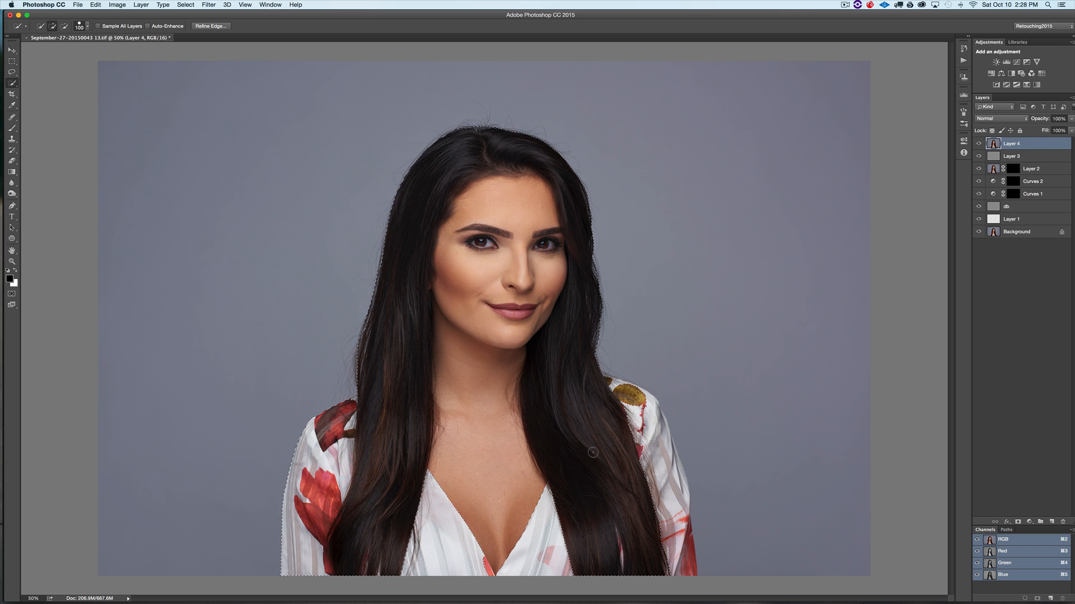
left_click(668, 502)
left_click(212, 26)
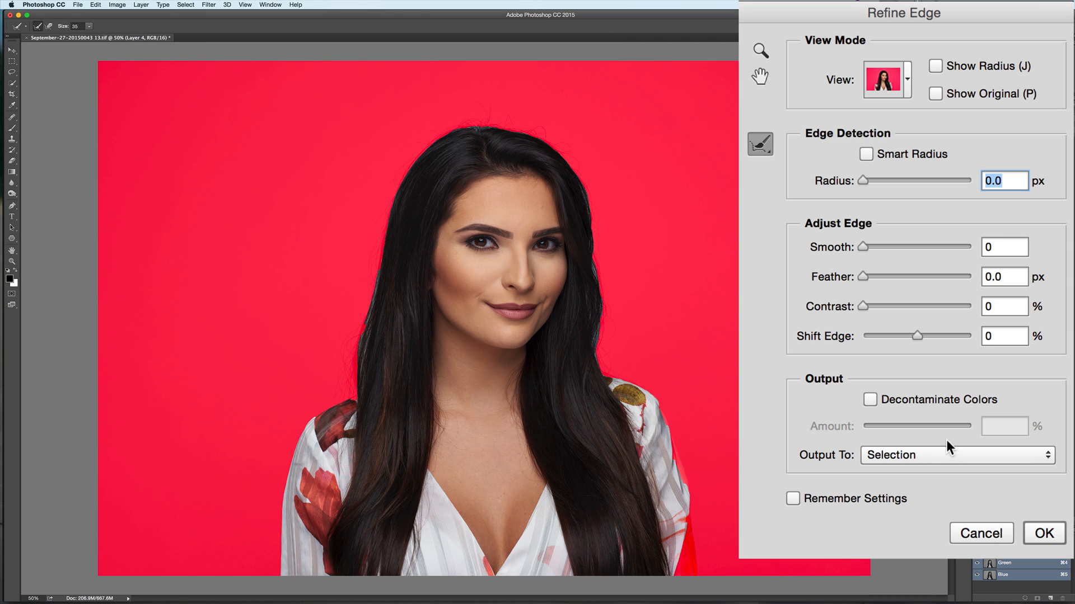
left_click(929, 453)
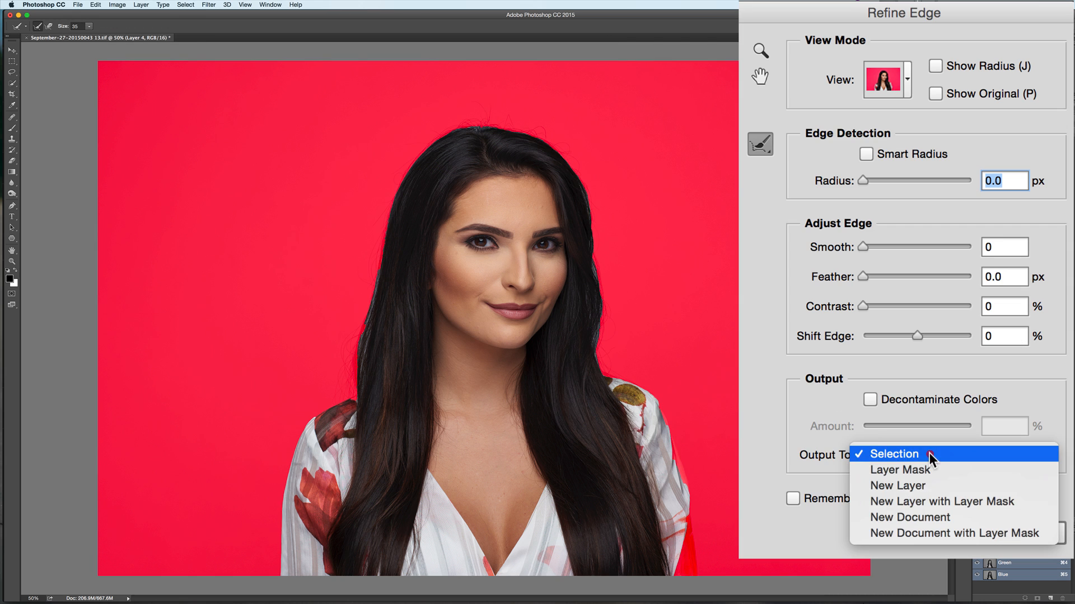
left_click(939, 501)
left_click(1043, 533)
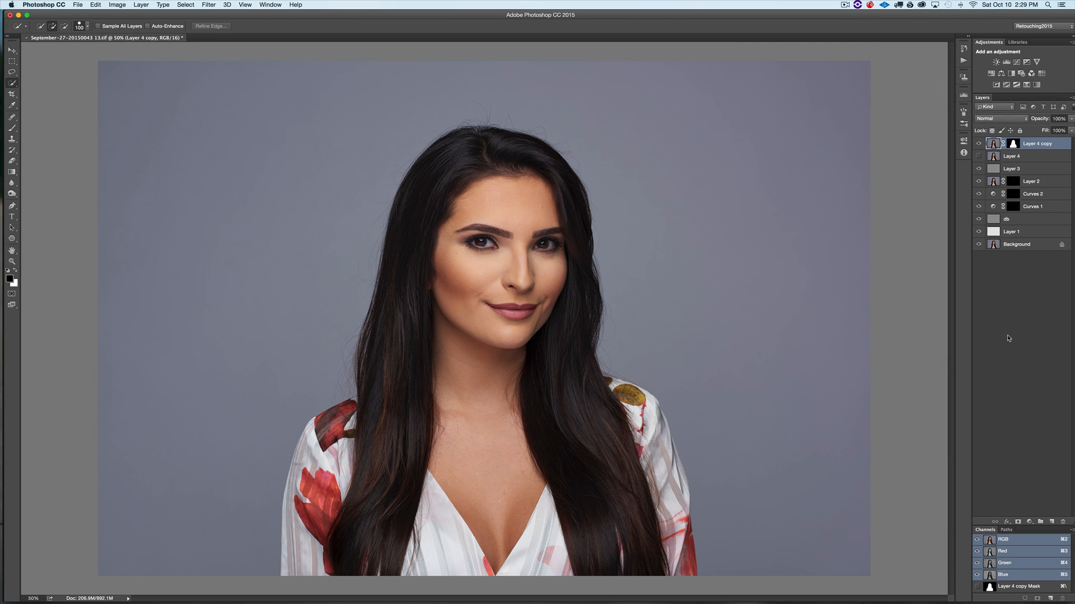
- Add a Curves adjustment layer above the masked cutout layer
left_click(1029, 520)
left_click(1039, 566)
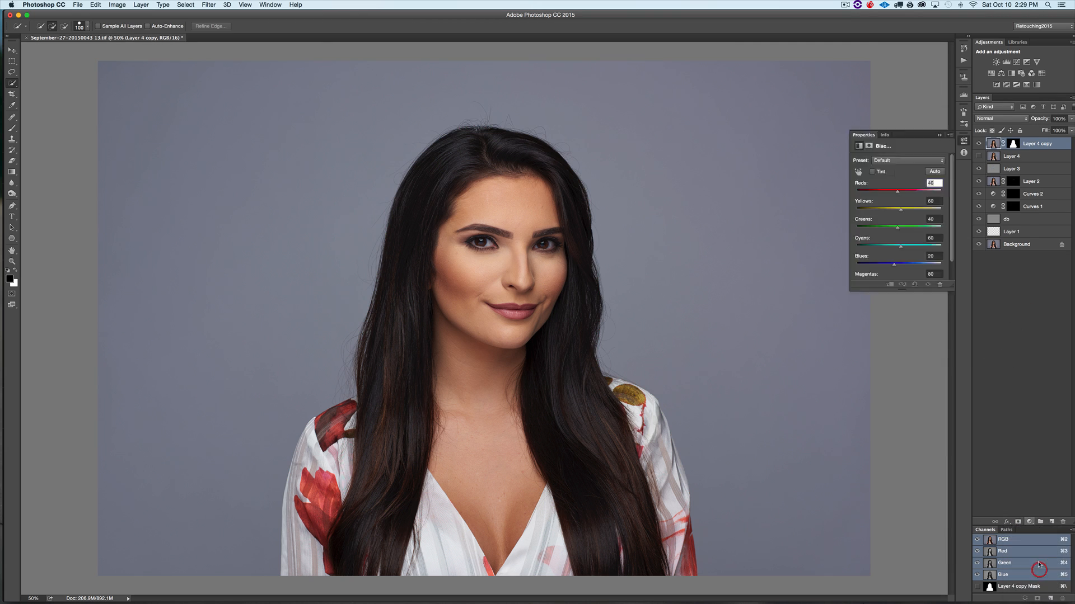
left_click_drag(912, 232, 926, 243)
left_click(940, 136)
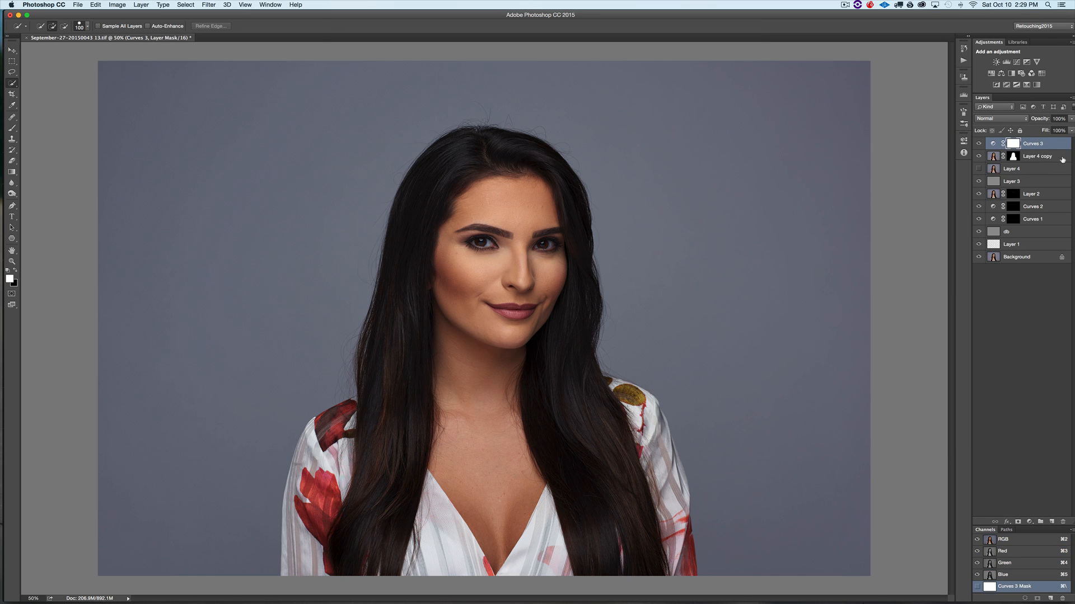
- Duplicate the masked cutout layer and clip the Curves layer to the copy
left_click_drag(1037, 145, 1040, 149)
left_click_drag(968, 187, 967, 182)
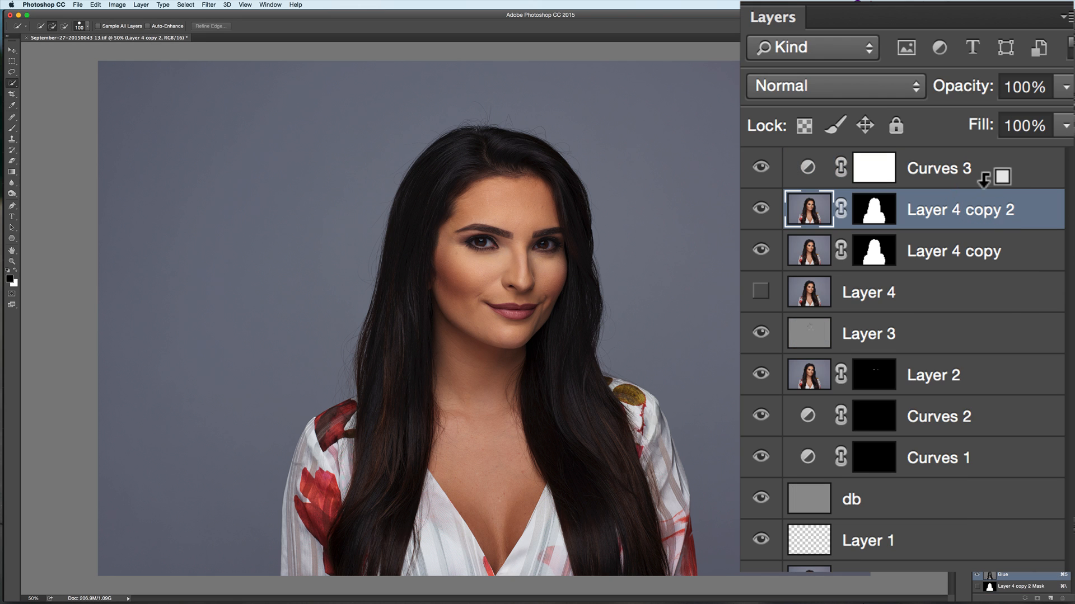
left_click(985, 178, "alt")
- Delete the first cutout layer and select the remaining copy's layer mask
left_click(988, 249)
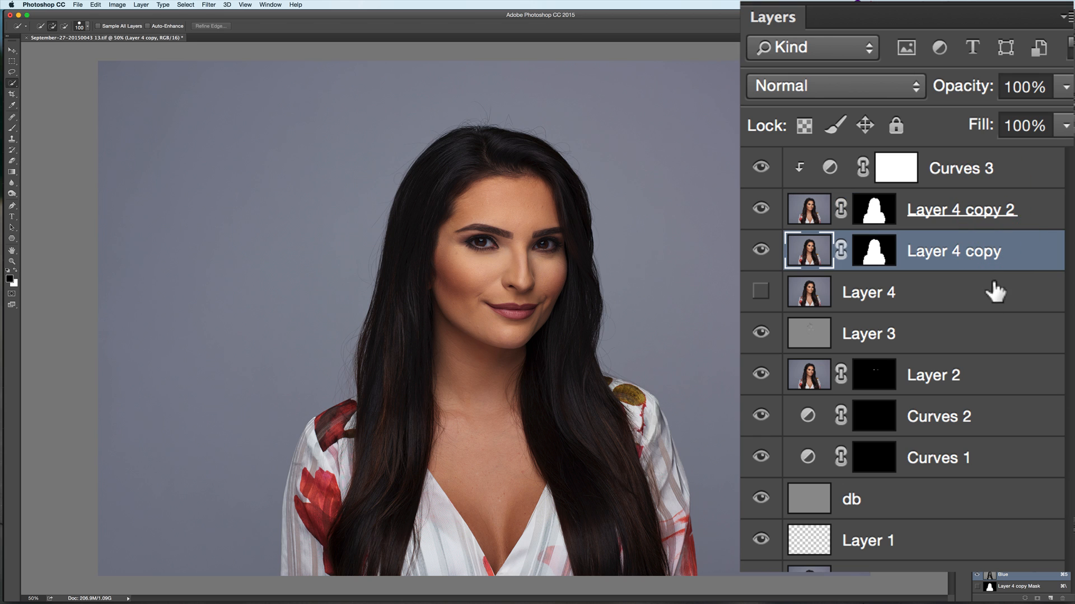
key("Delete")
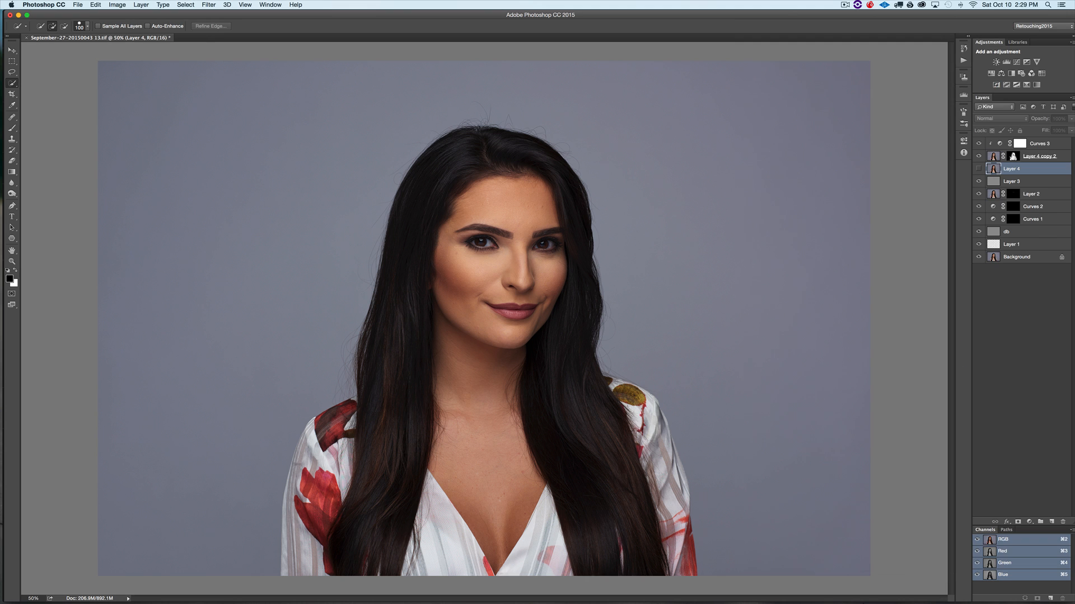
left_click(1012, 156)
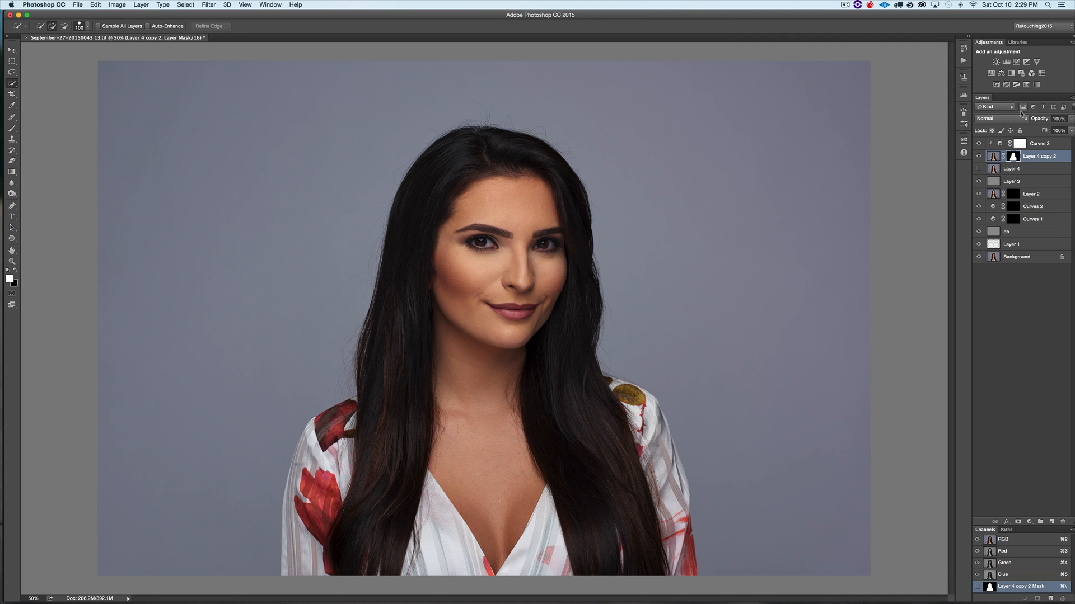
- Invert the cutout layer's mask so the Curves adjustment affects the background, toggling the Curves layer's visibility to compare
key("super+i")
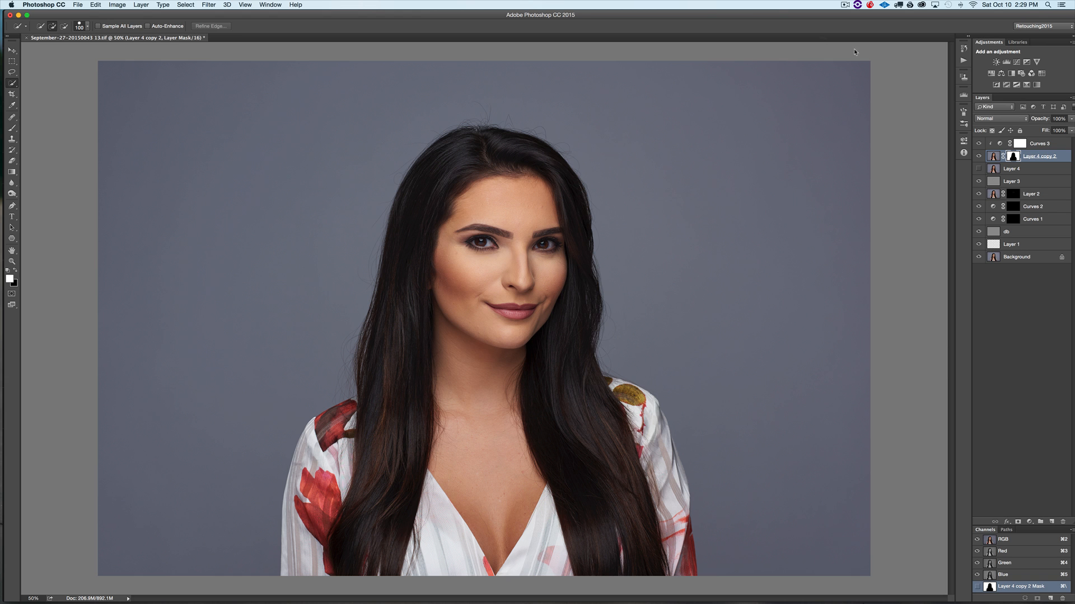
left_click(978, 144)
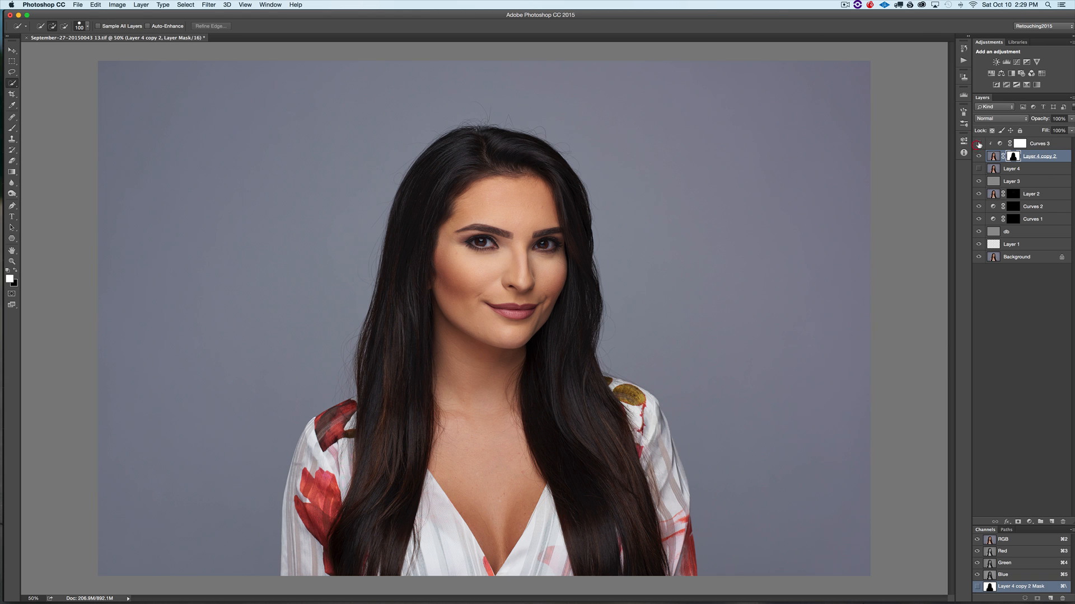
left_click(977, 142)
left_click(978, 143)
left_click(978, 142)
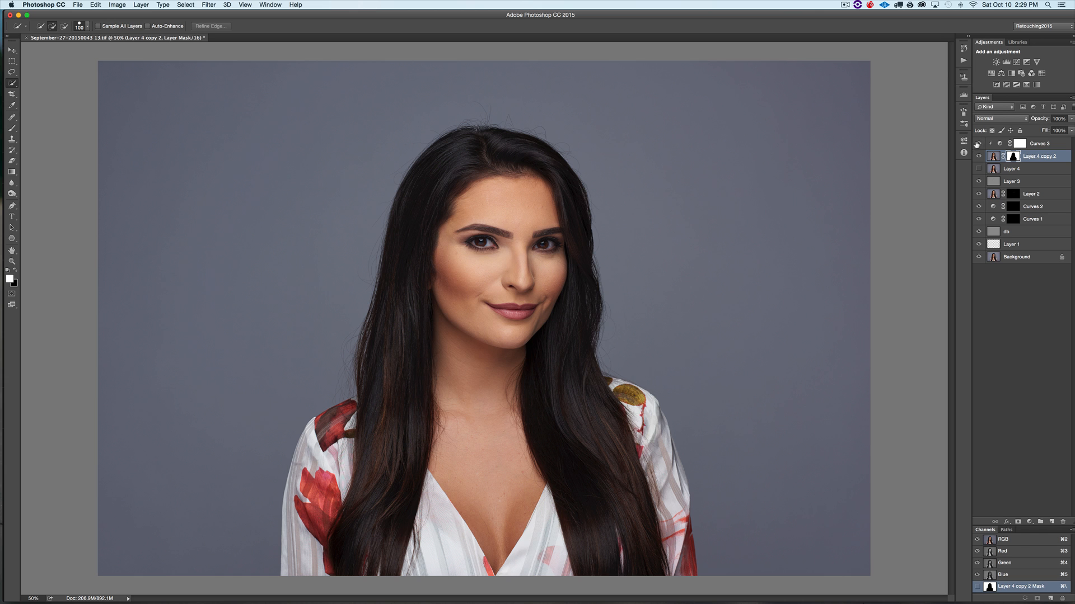
left_click(978, 143)
left_click(979, 143)
- Add a Selective Color adjustment layer with Neutrals Cyan set to +5%, and toggle its visibility to compare
left_click(1027, 521)
left_click(1029, 522)
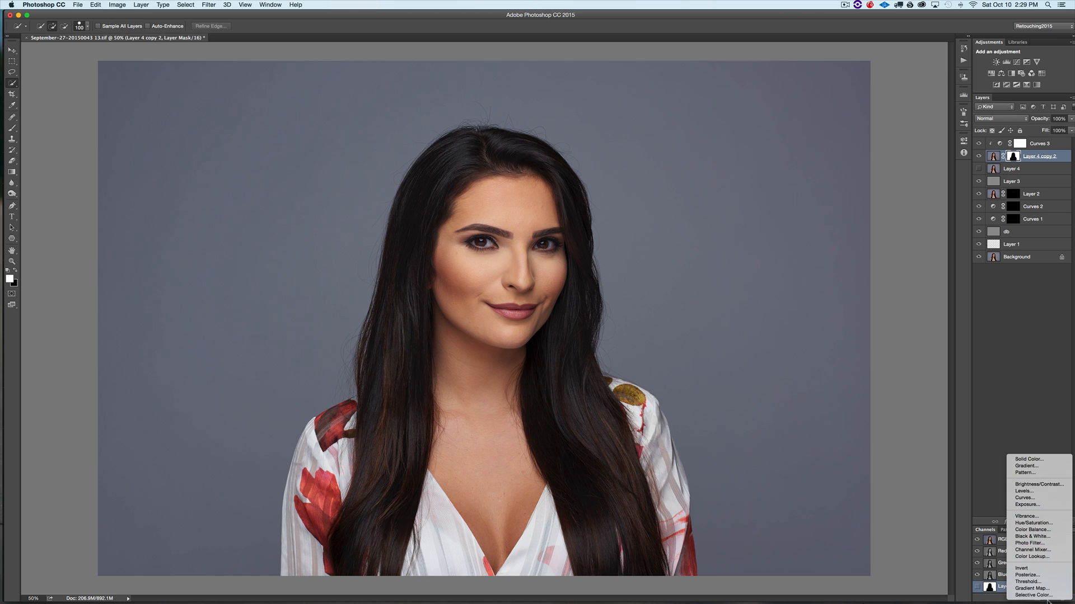
left_click(1050, 596)
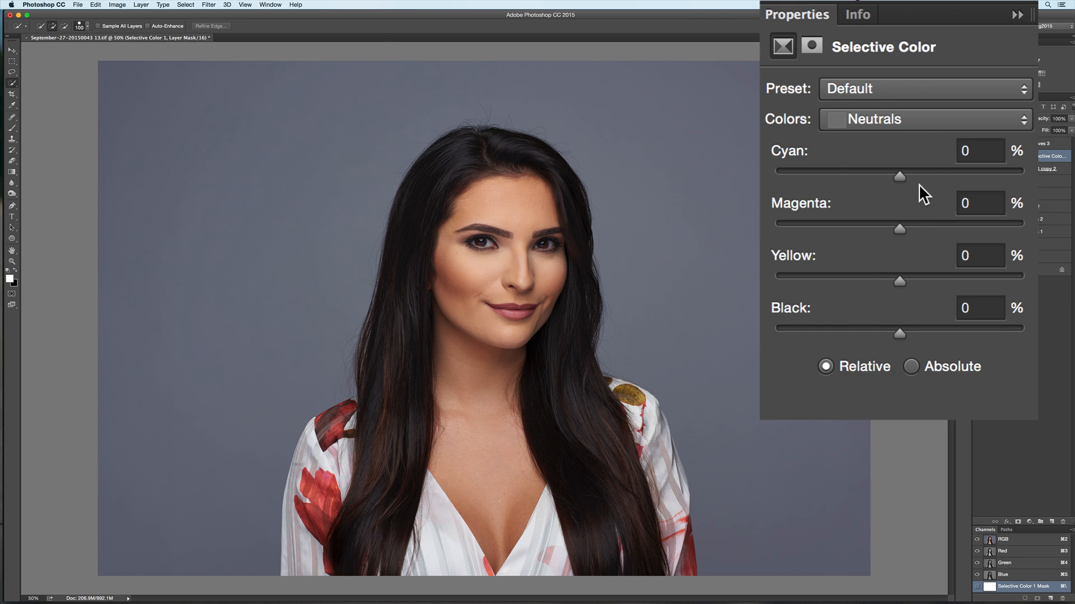
left_click_drag(879, 176, 988, 147)
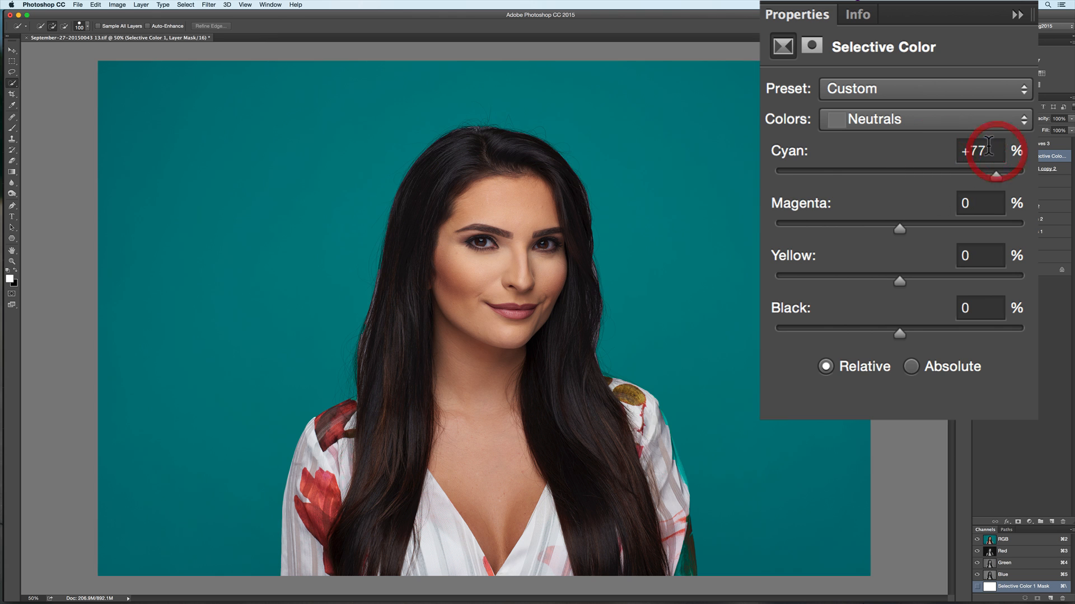
left_click(989, 147)
type("5")
key("Return")
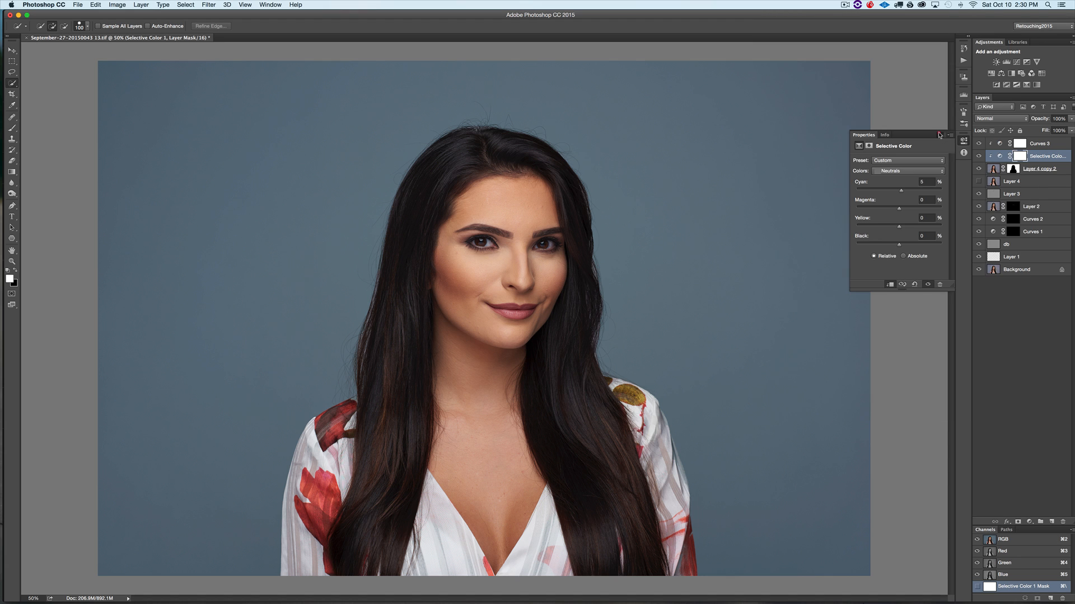
left_click(940, 134)
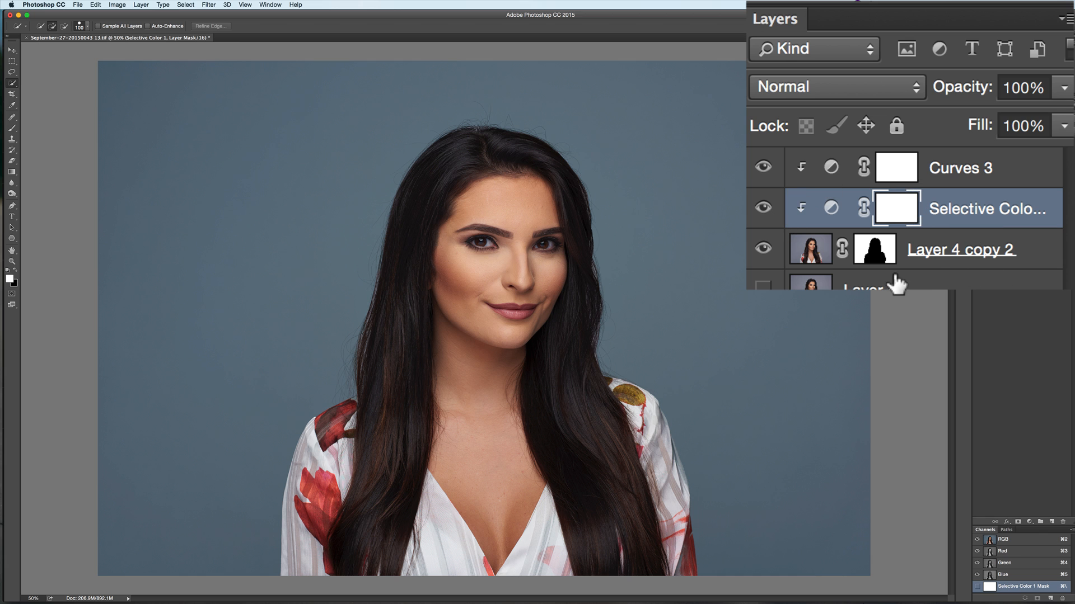
left_click(763, 206)
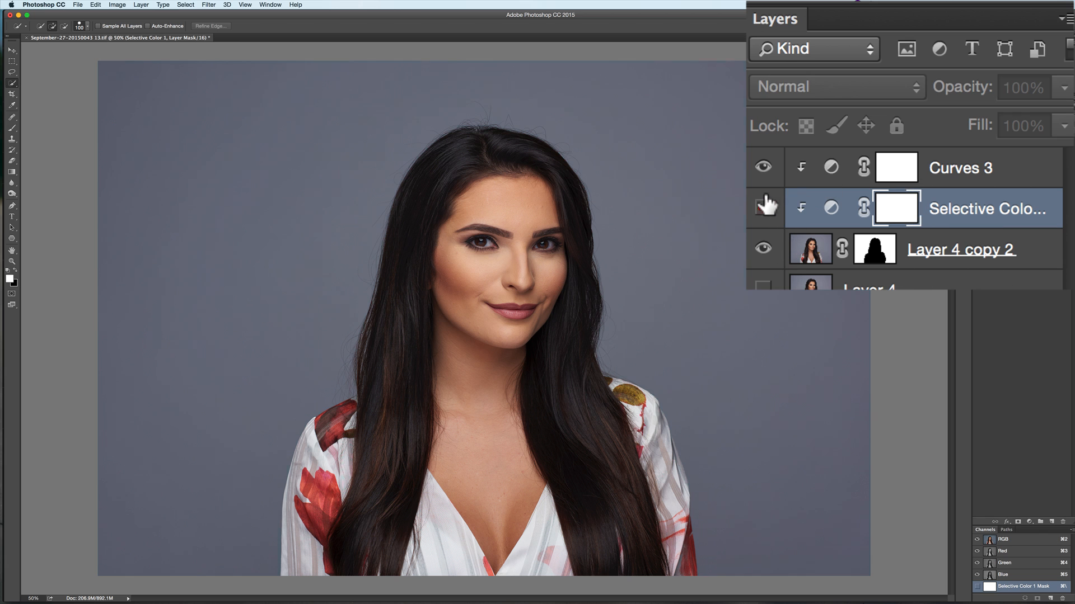
left_click(761, 202)
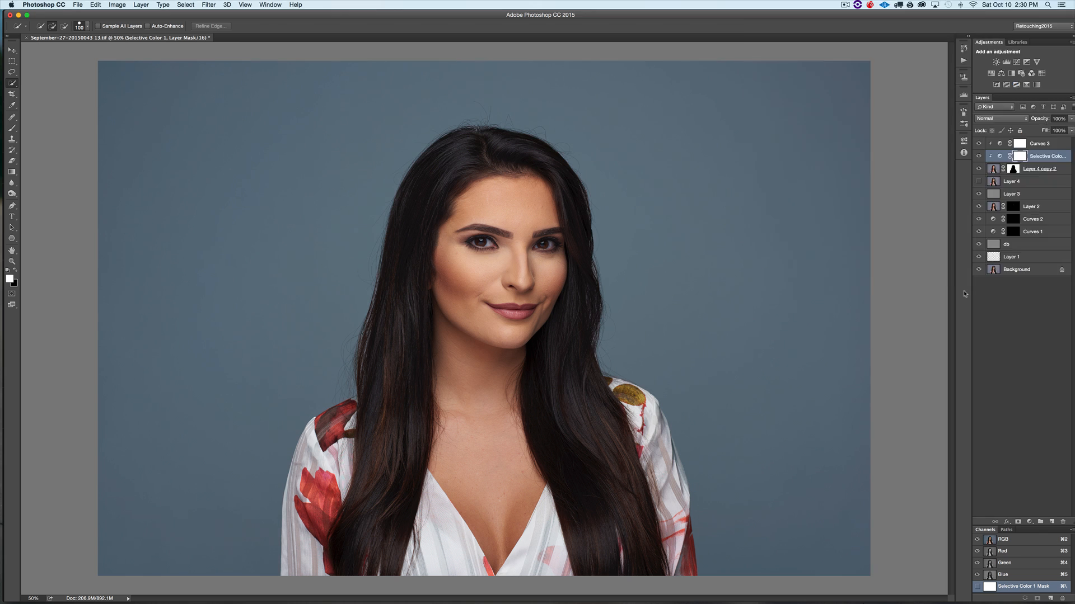